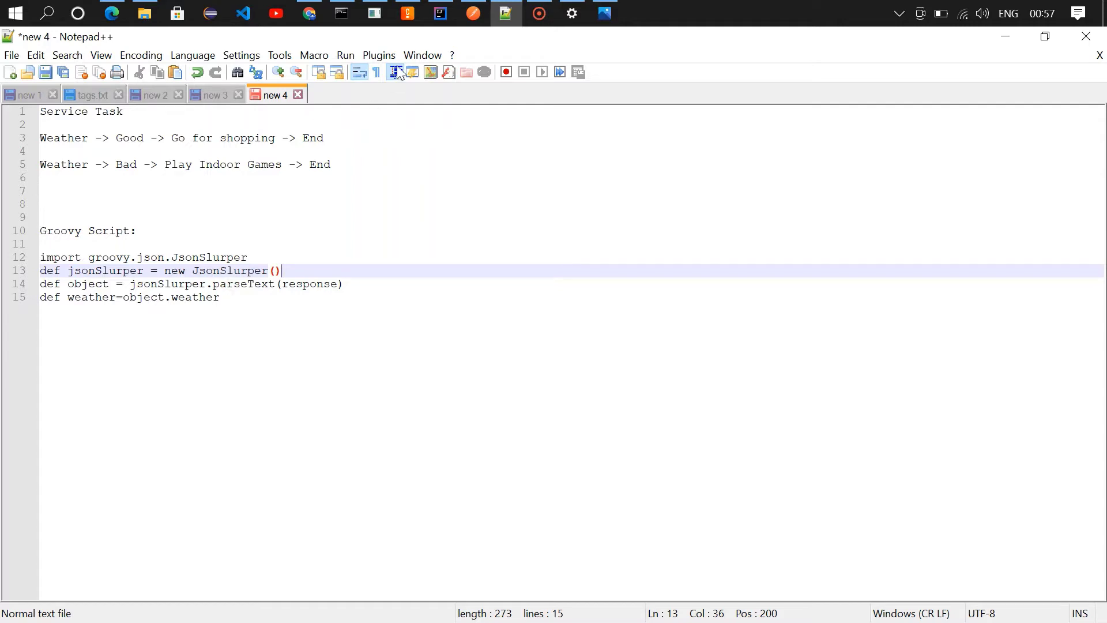
Bring up ControllerHome.java in IntelliJ IDEA and place the caret on empty line 18.
left_click(431, 10)
left_click(588, 287)
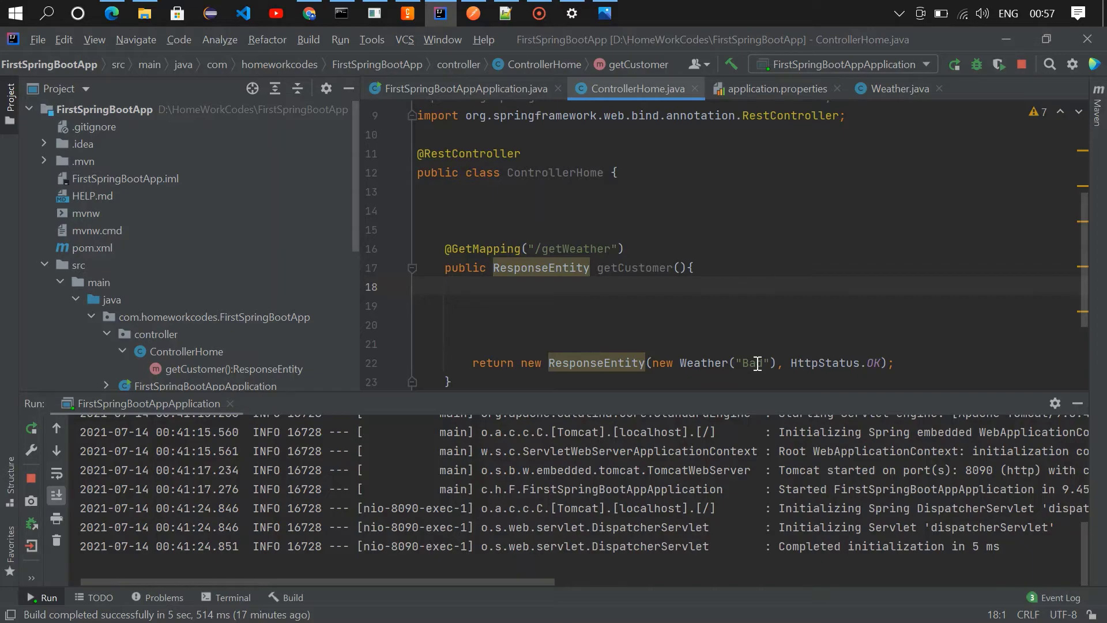
Recheck getWeather in Postman, change the returned Weather from "Bad" to "Good", and rerun FirstSpringBootApp.
left_click(473, 14)
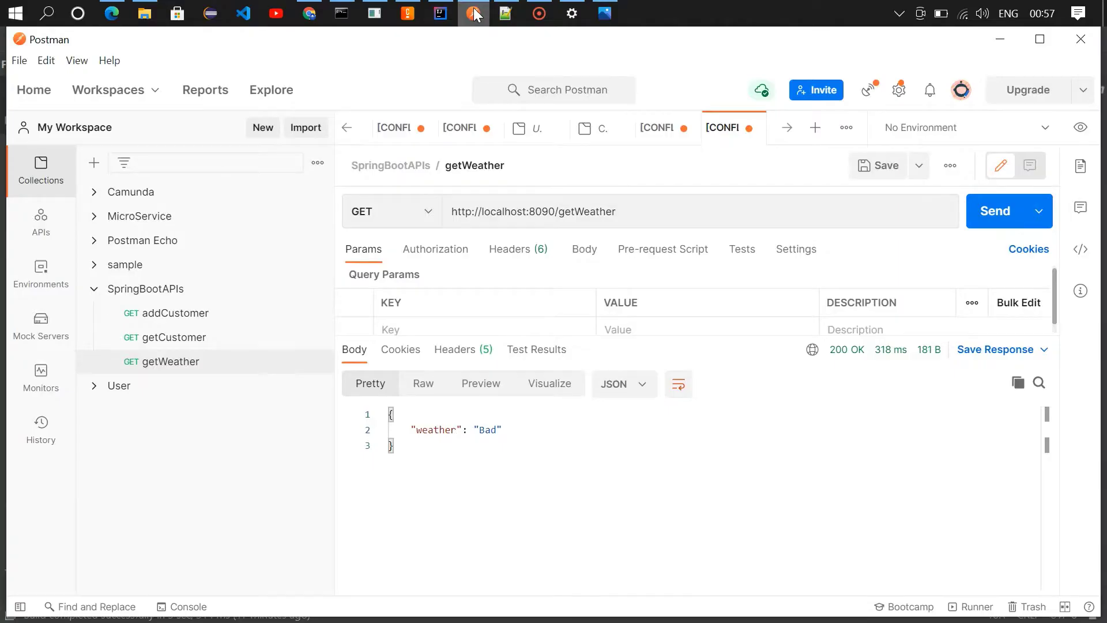
left_click(1003, 213)
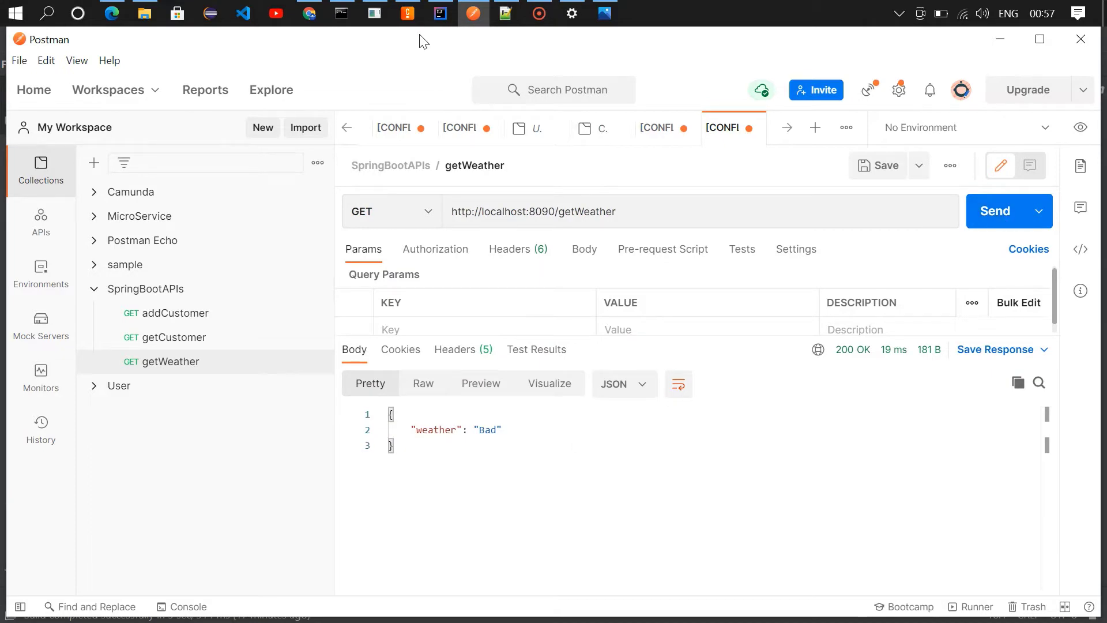
left_click(440, 14)
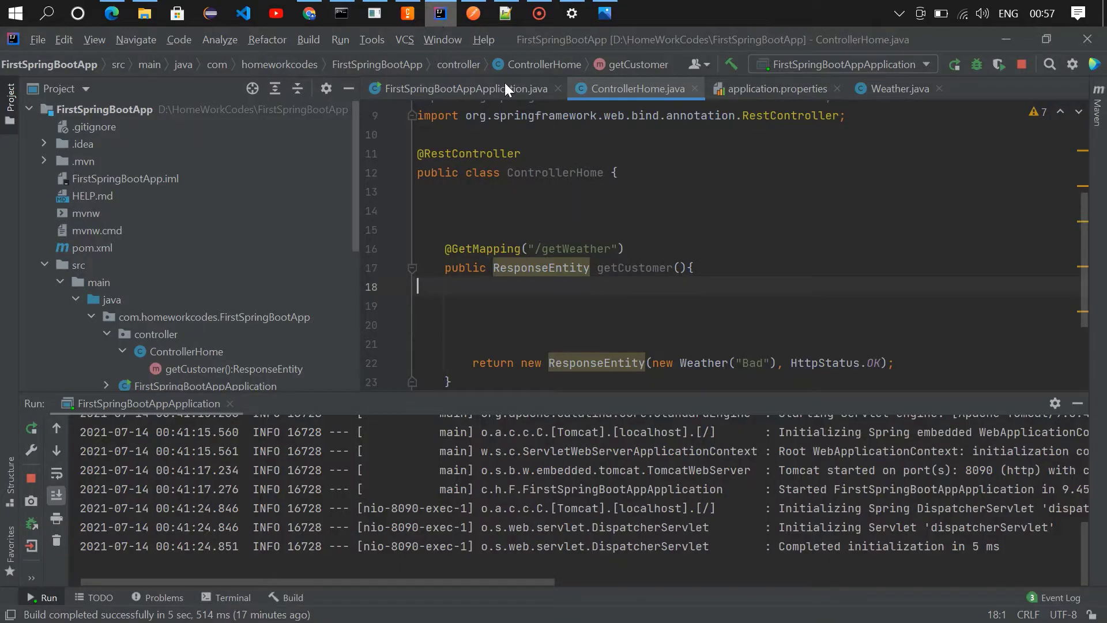
double_click(753, 362)
type("Good")
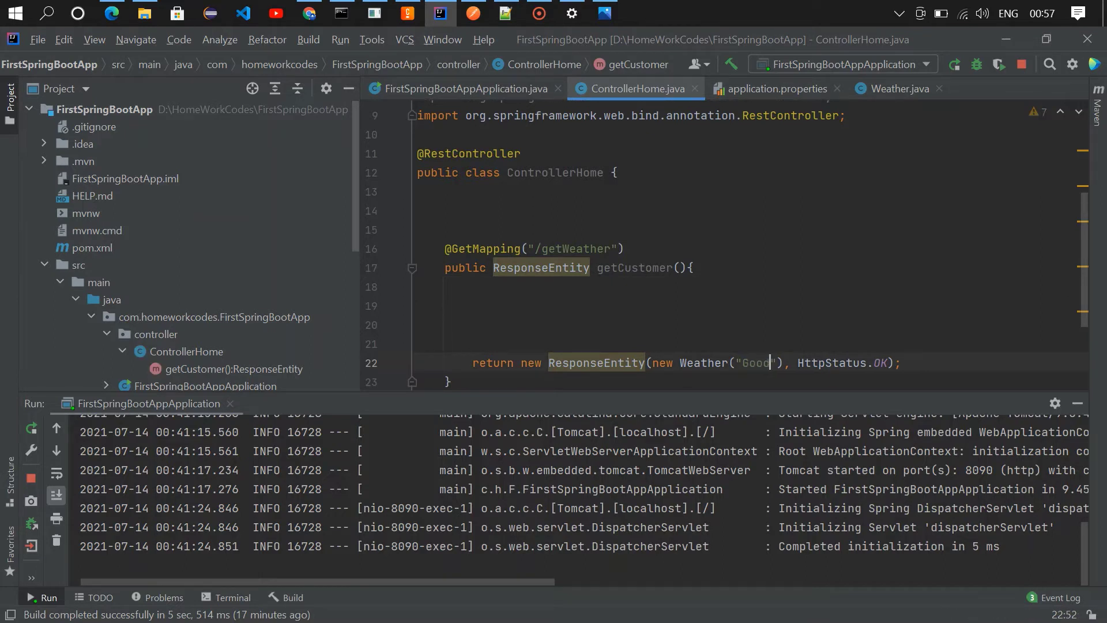
left_click(955, 64)
left_click(613, 351)
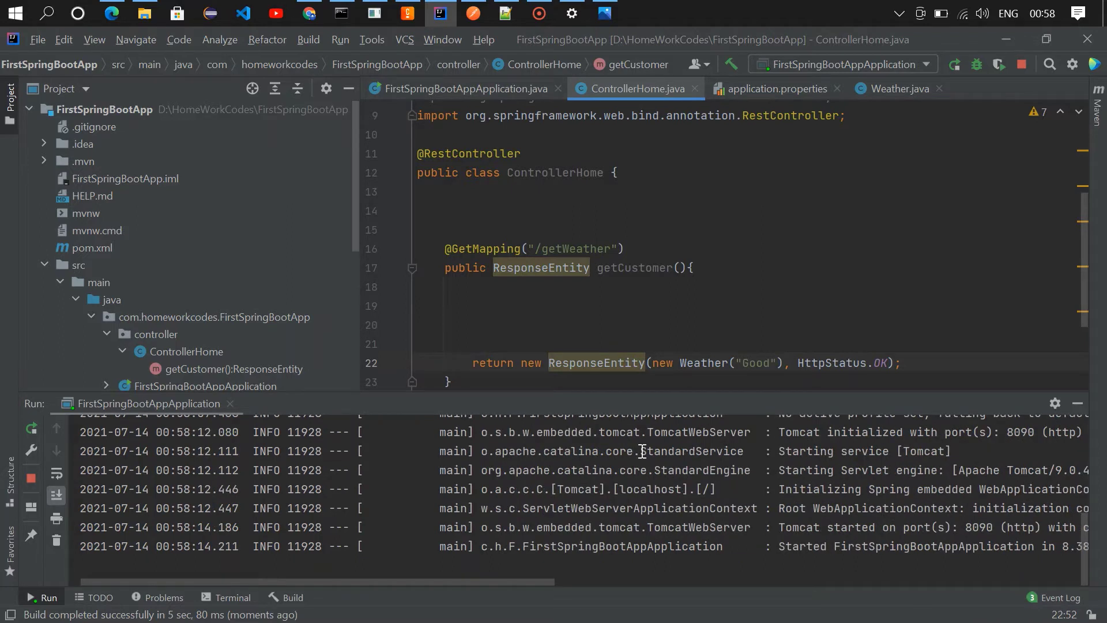
Resend the getWeather request in Postman to confirm it returns weather "Good".
left_click(478, 12)
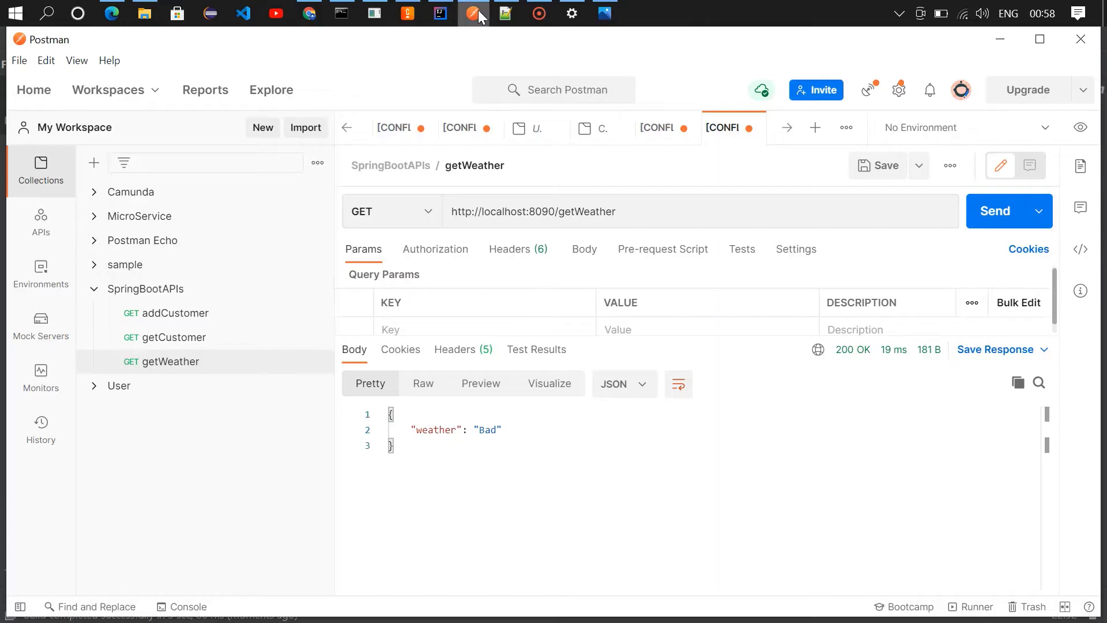
left_click(996, 207)
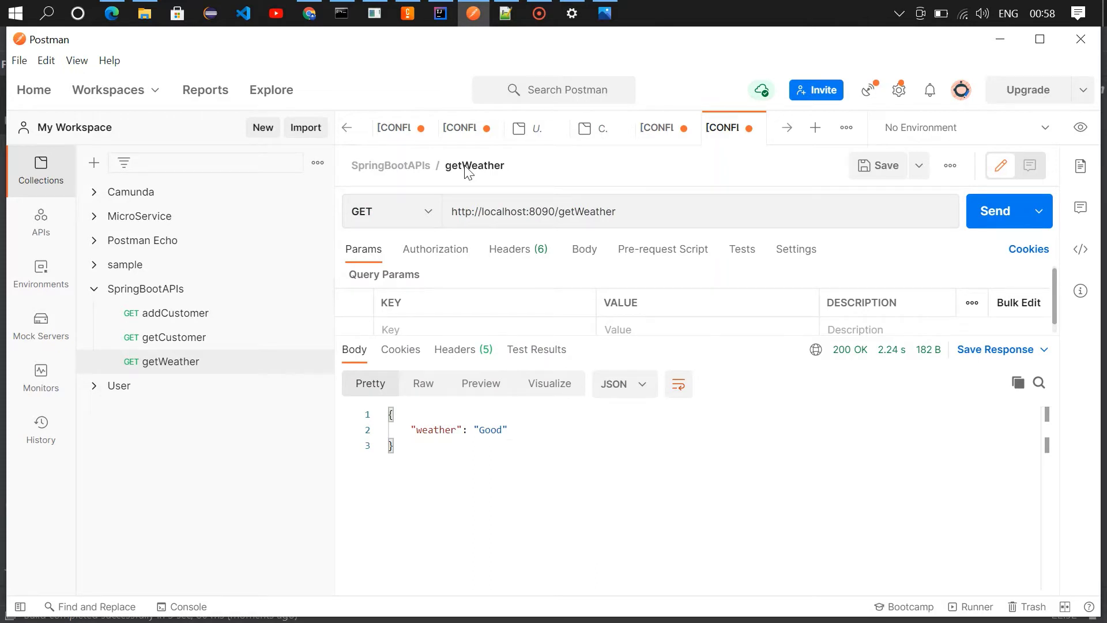
left_click(408, 13)
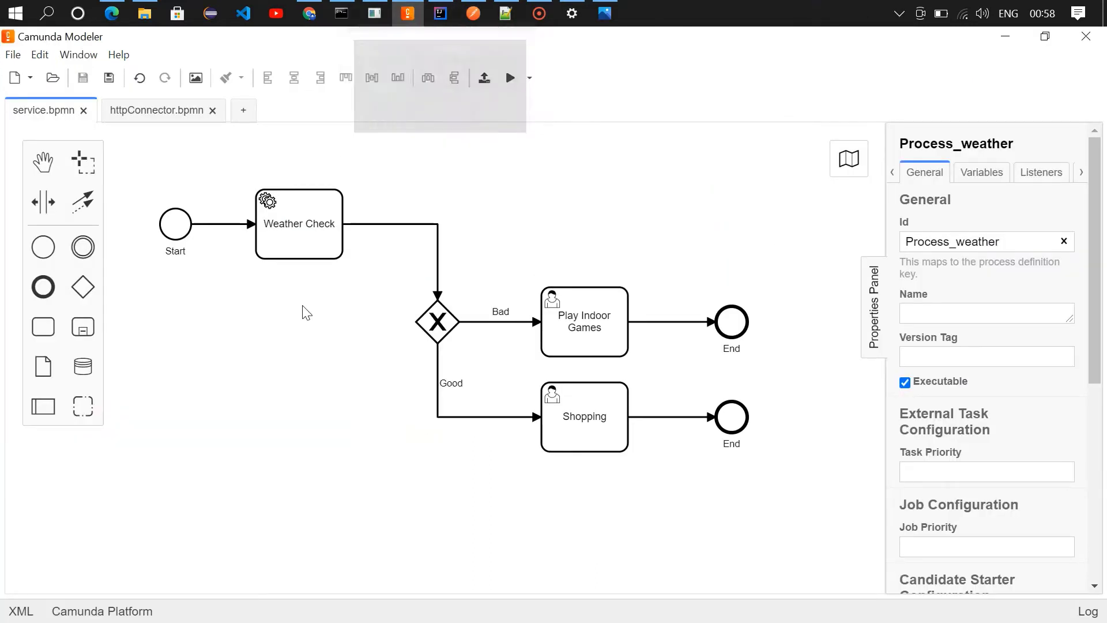
Inspect the Weather Check, gateway, Play Indoor Games and Shopping elements of the diagram.
left_click(304, 247)
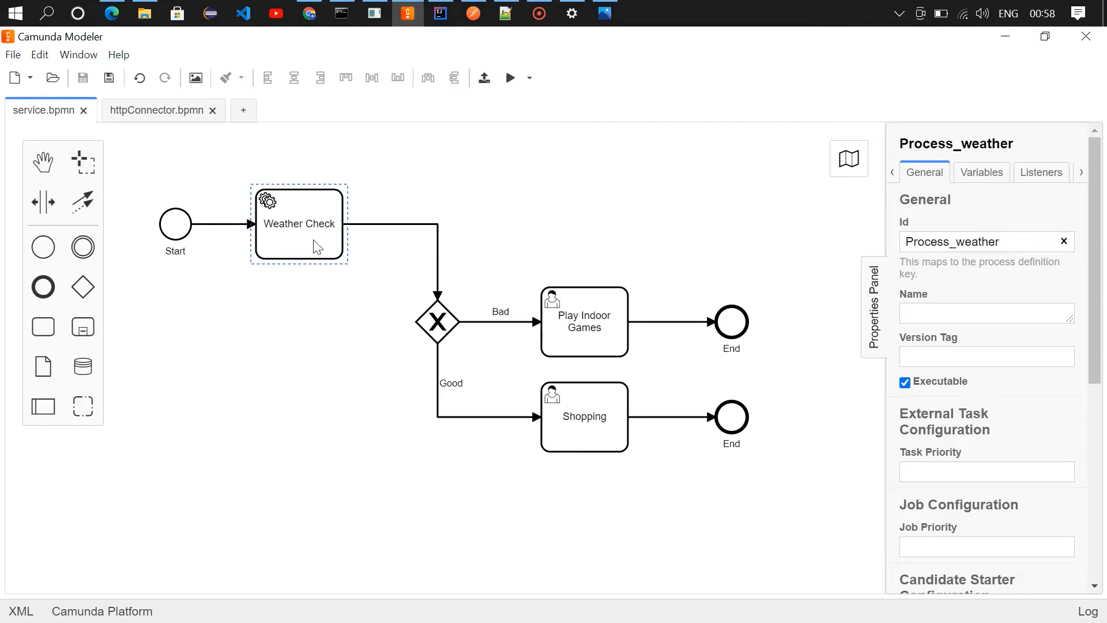
left_click(456, 326)
left_click(385, 278)
left_click(559, 340)
left_click(568, 424)
left_click(311, 227)
Add a temporary task below Weather Check, make it a Service Task, delete it, and reselect Weather Check.
left_click(43, 326)
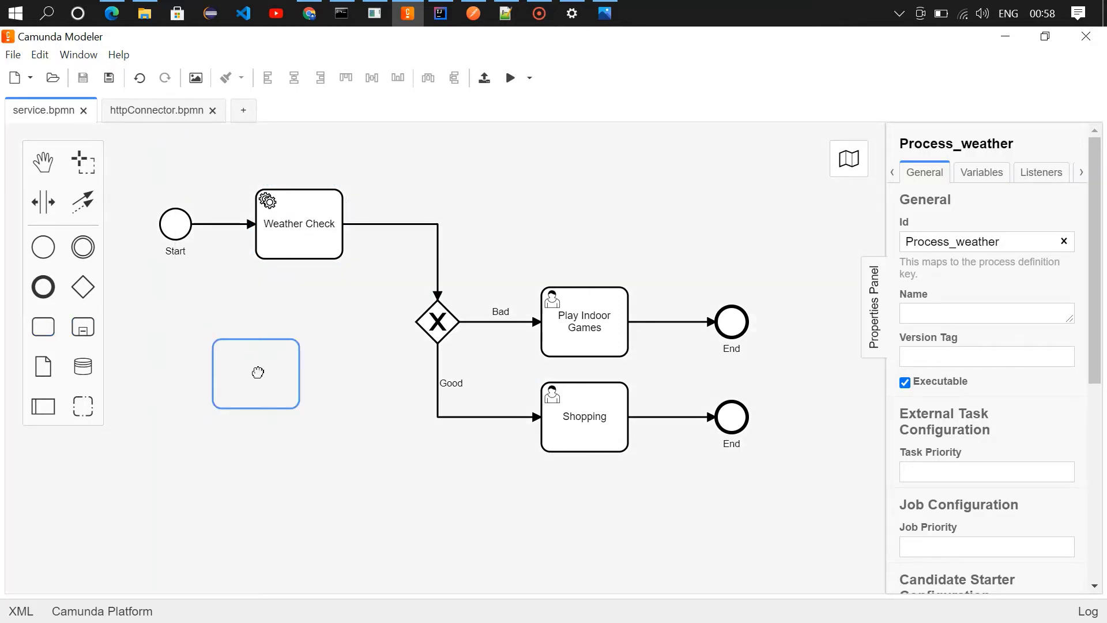
left_click(258, 373)
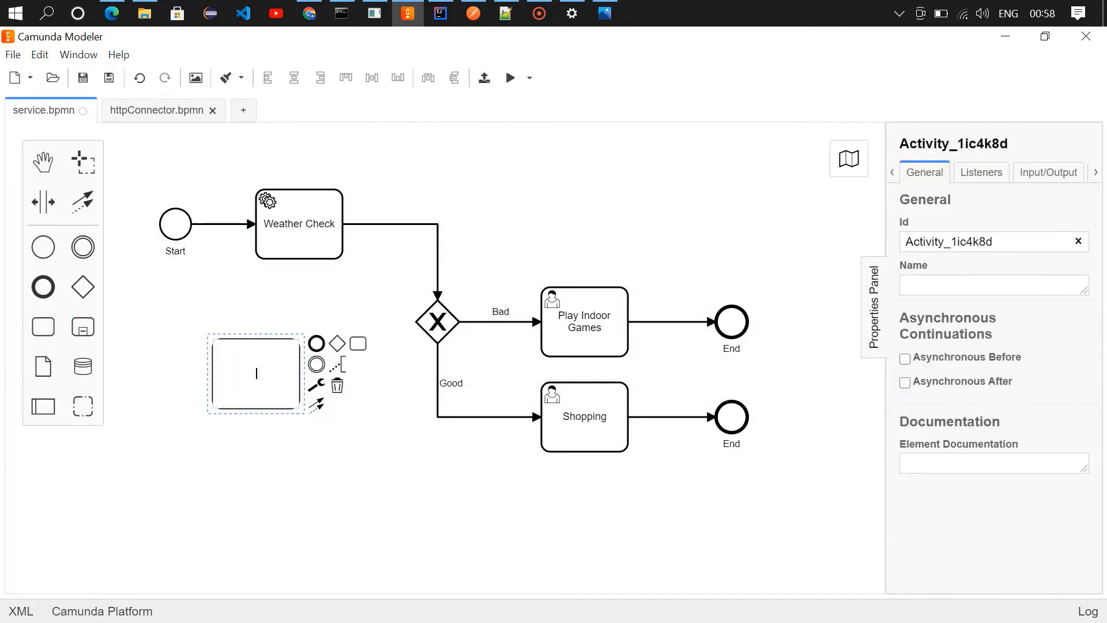
left_click(316, 385)
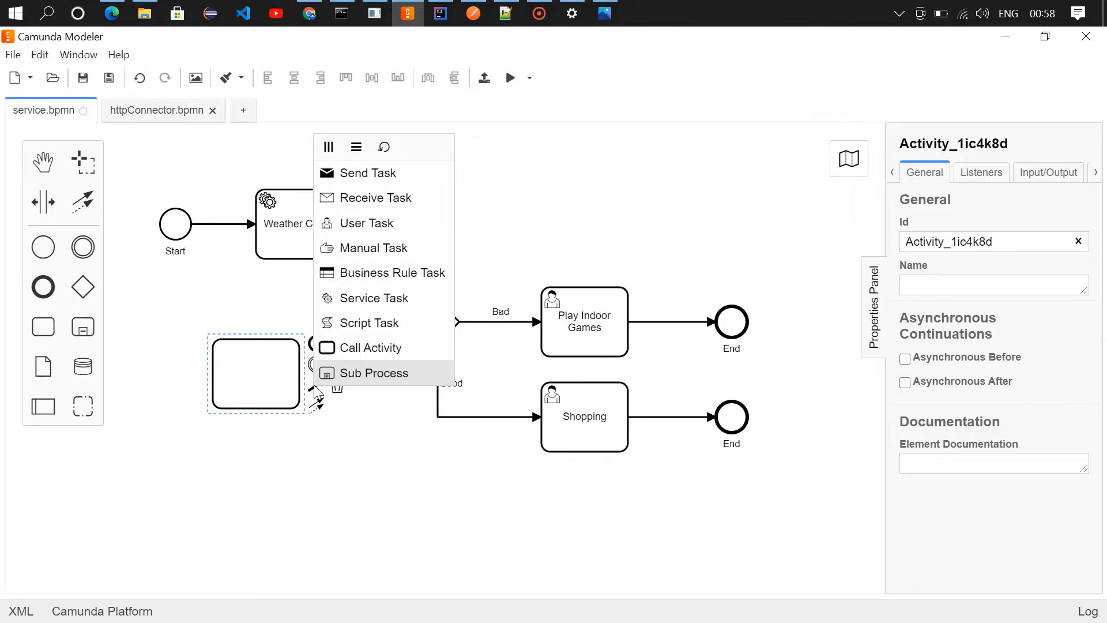
left_click(352, 311)
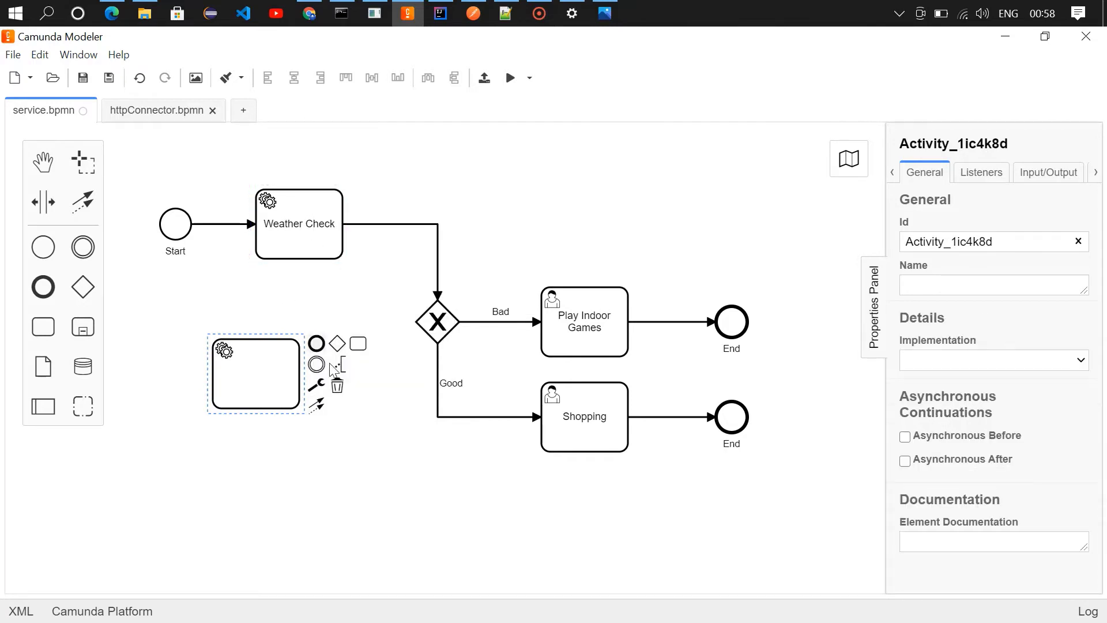
left_click(338, 386)
left_click(315, 246)
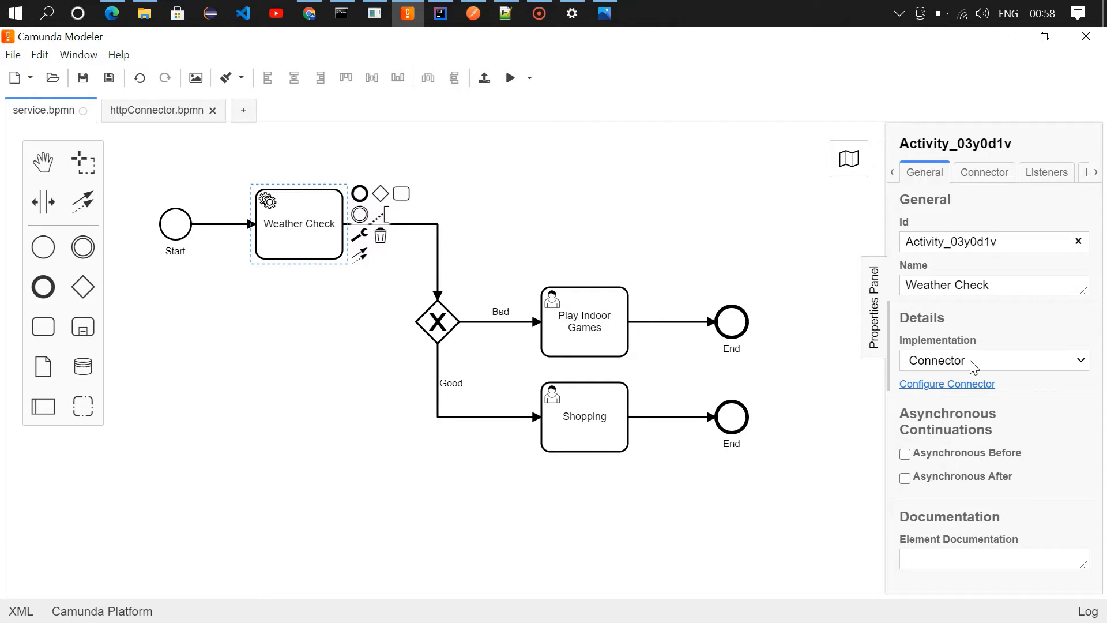
left_click(982, 174)
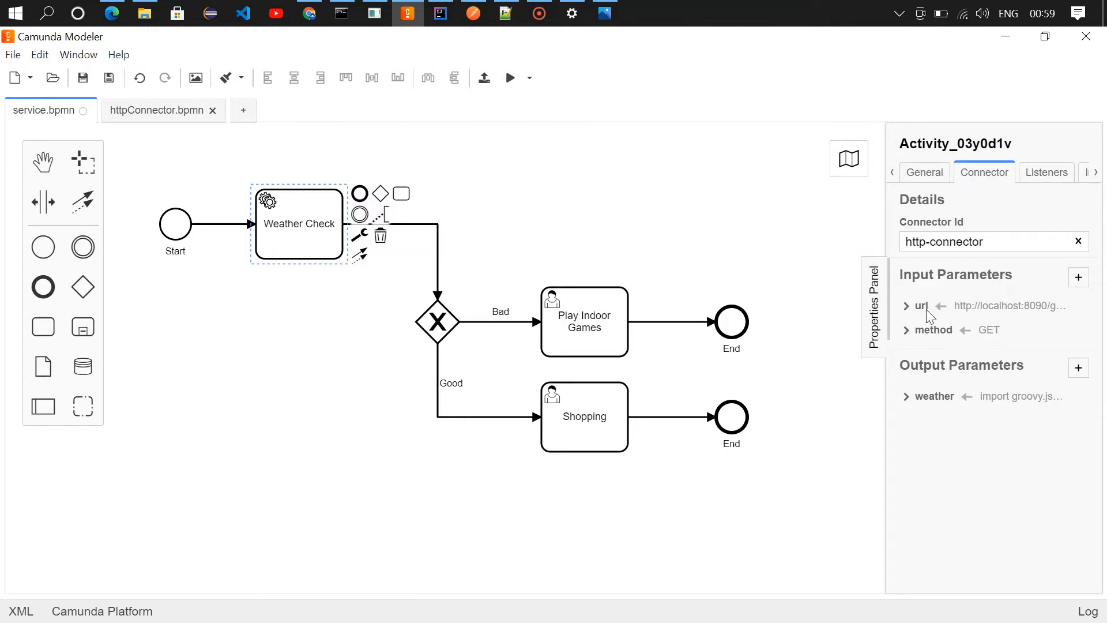
left_click(908, 307)
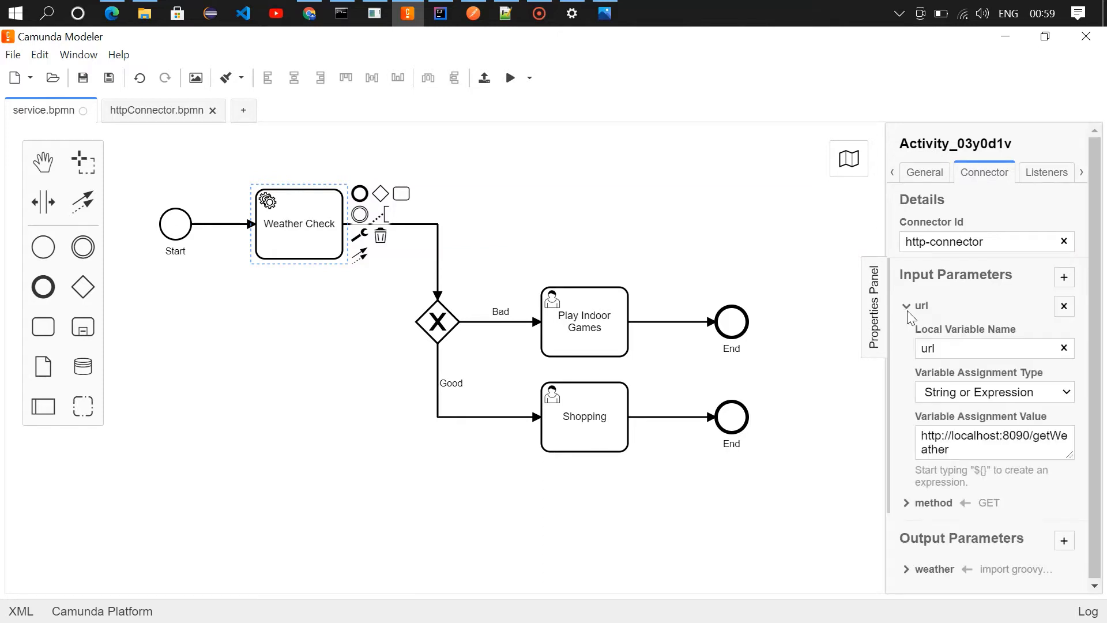
left_click(474, 13)
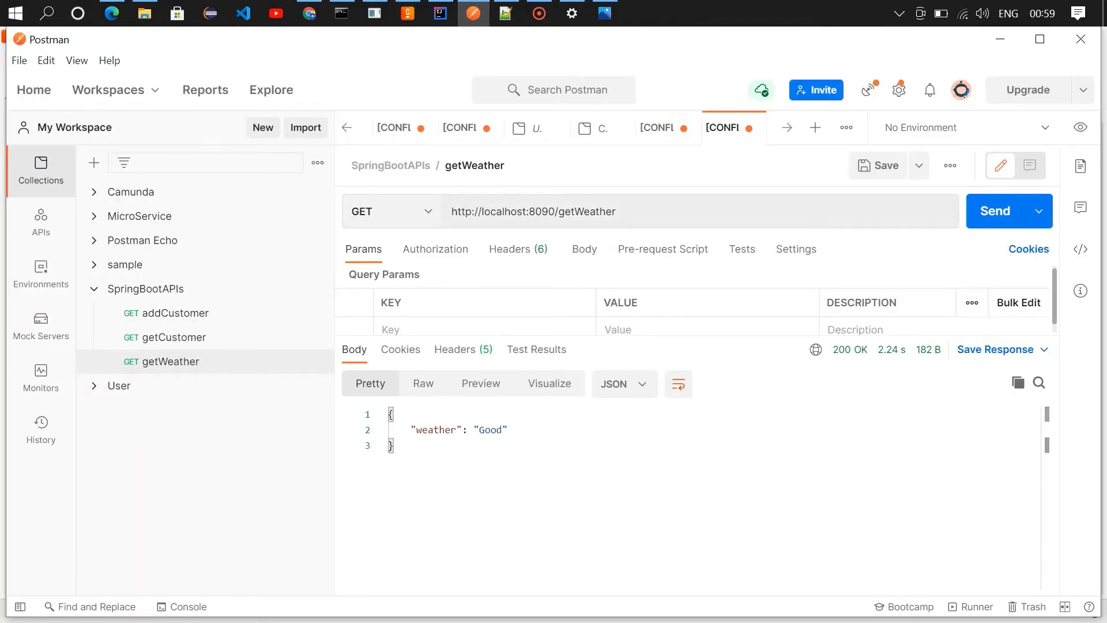
left_click(408, 13)
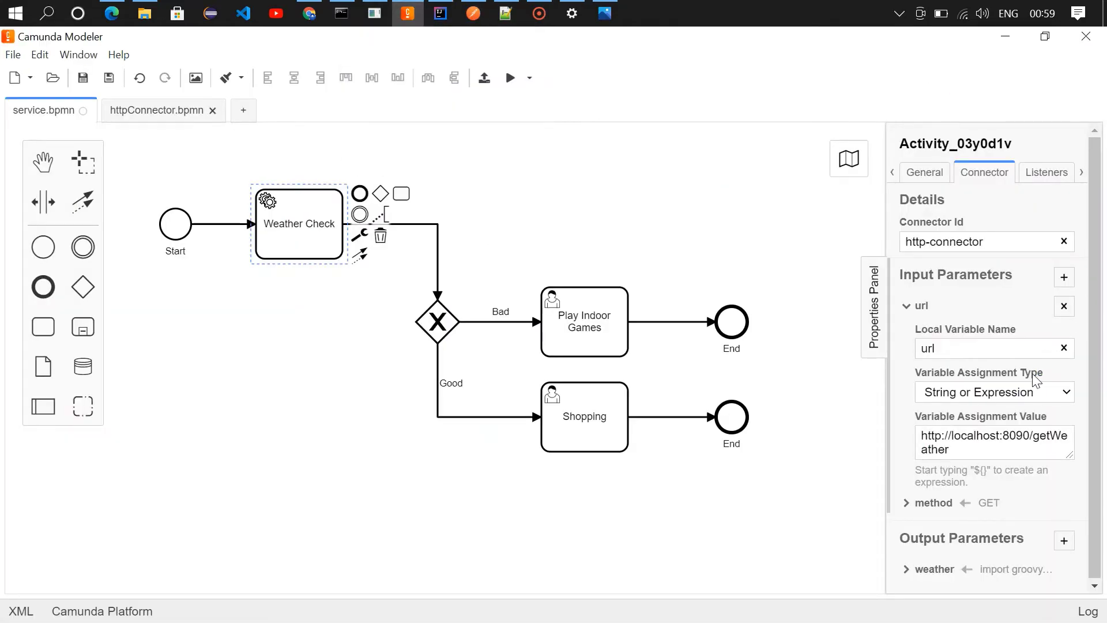
left_click(1023, 435)
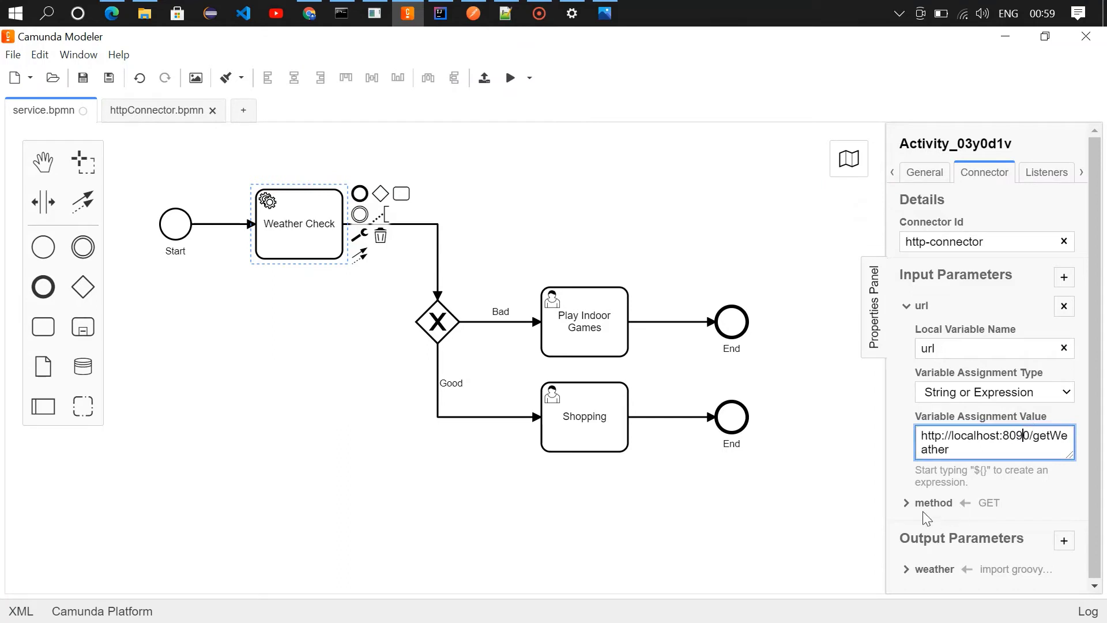
left_click(474, 14)
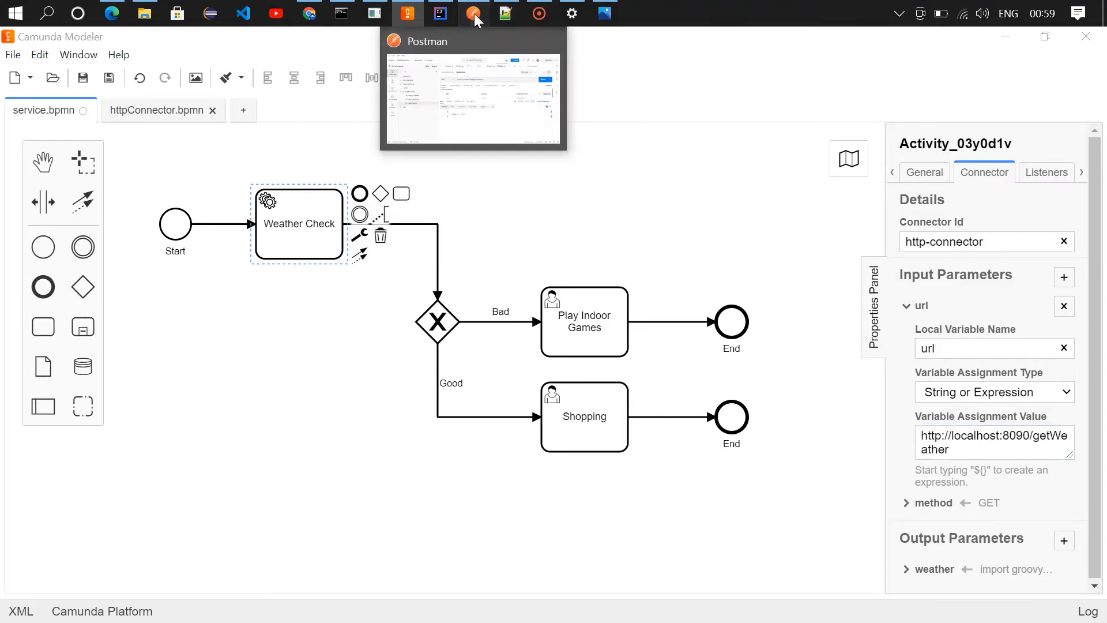
left_click(474, 12)
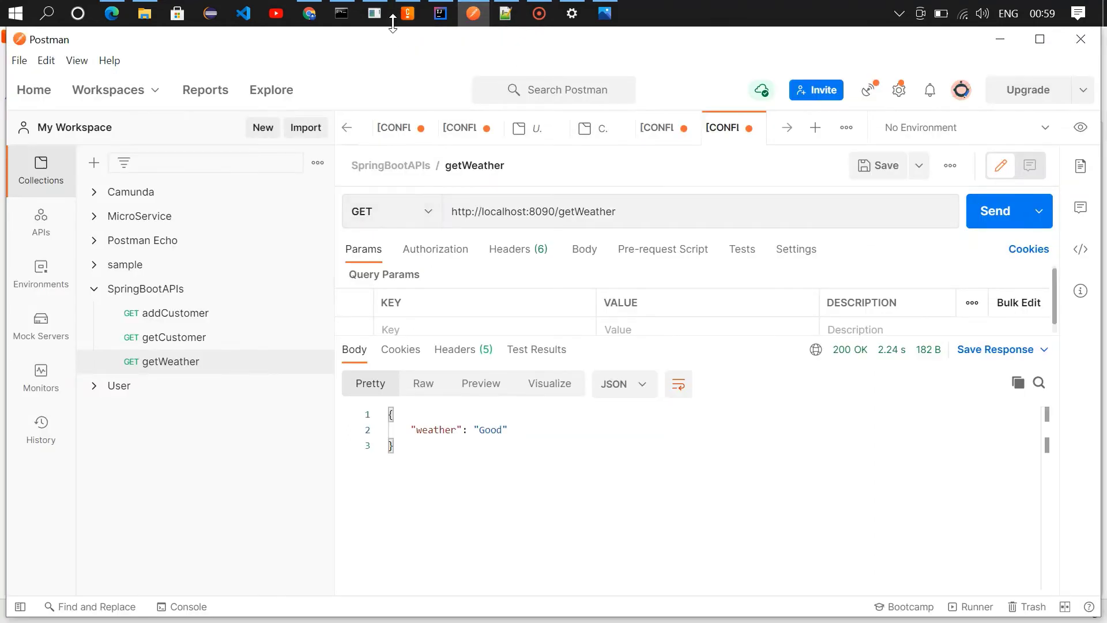
left_click(408, 12)
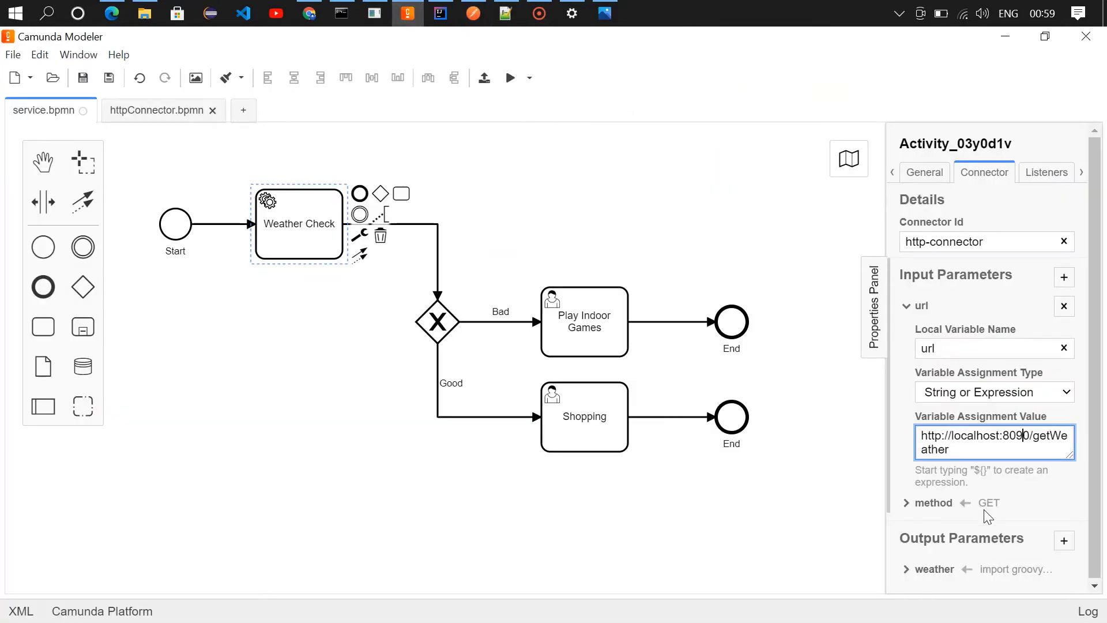
left_click(907, 503)
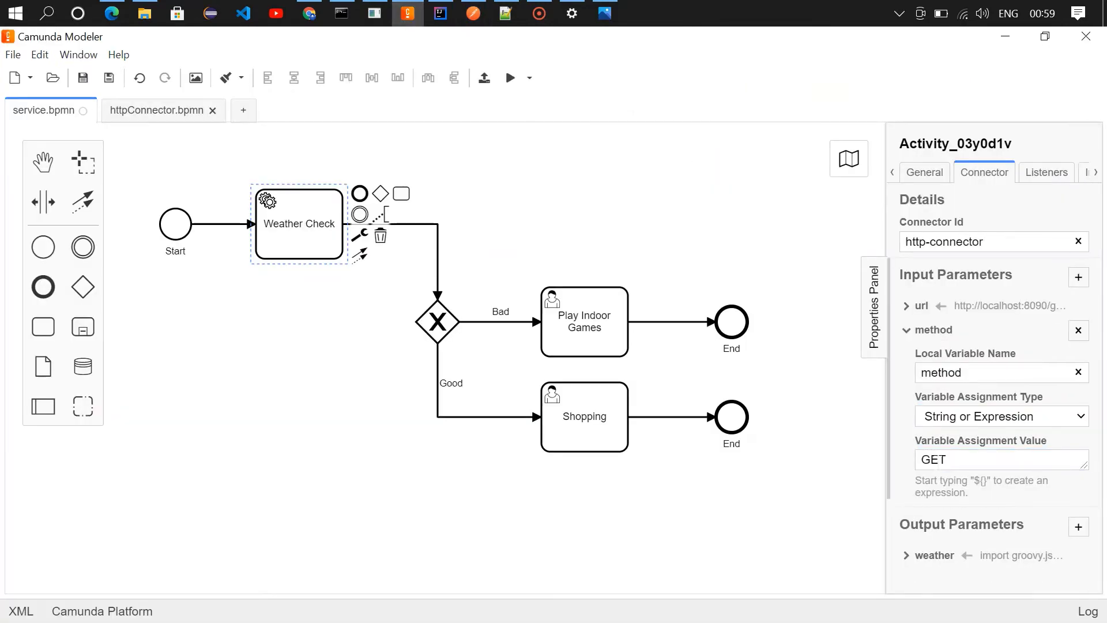
left_click(907, 331)
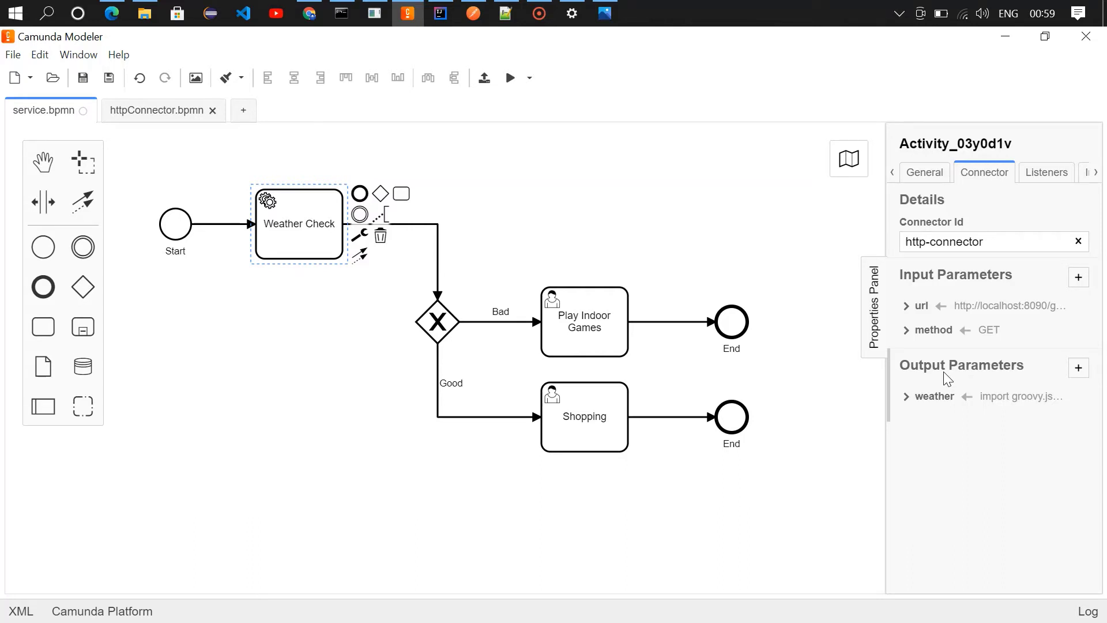
Compare the weather output's inline Groovy script with the four JsonSlurper script lines in Notepad++.
left_click(905, 398)
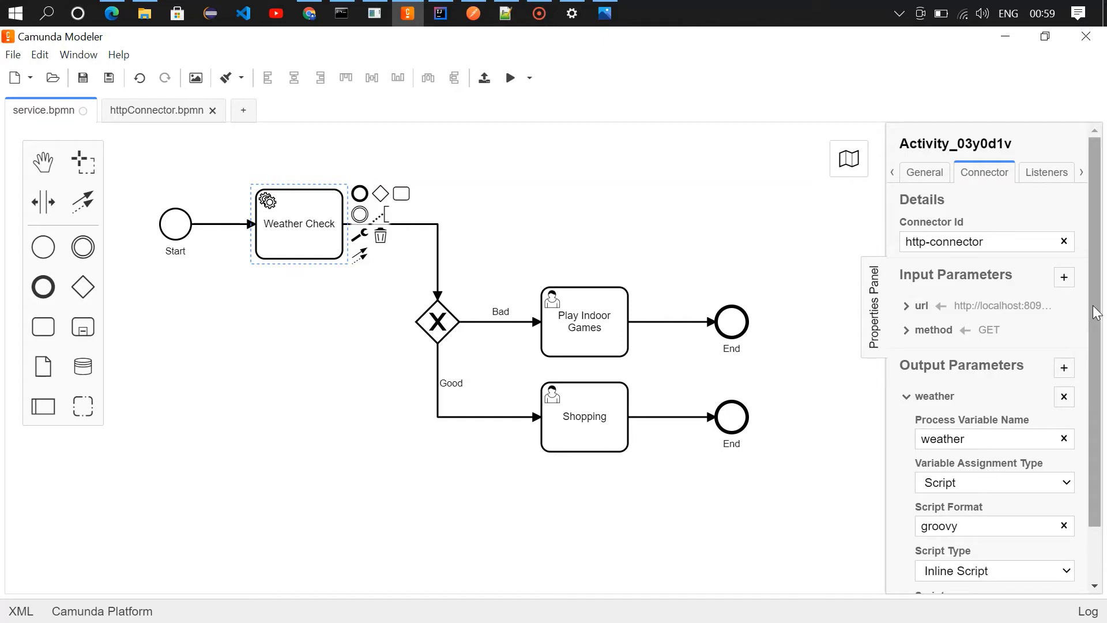
left_click_drag(1098, 312, 1098, 364)
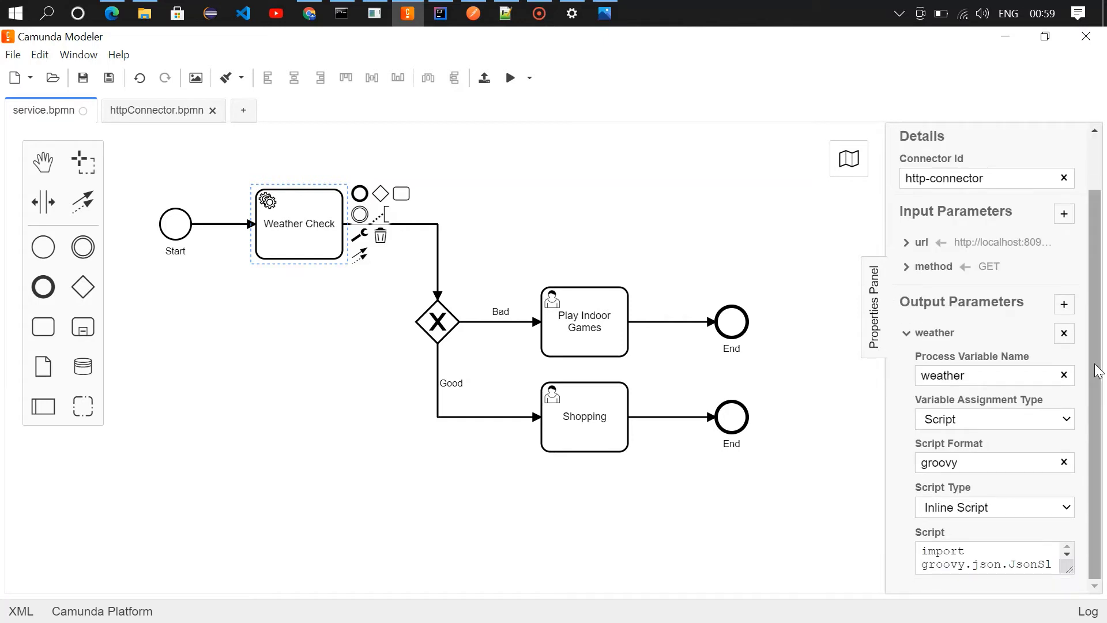
left_click(965, 551)
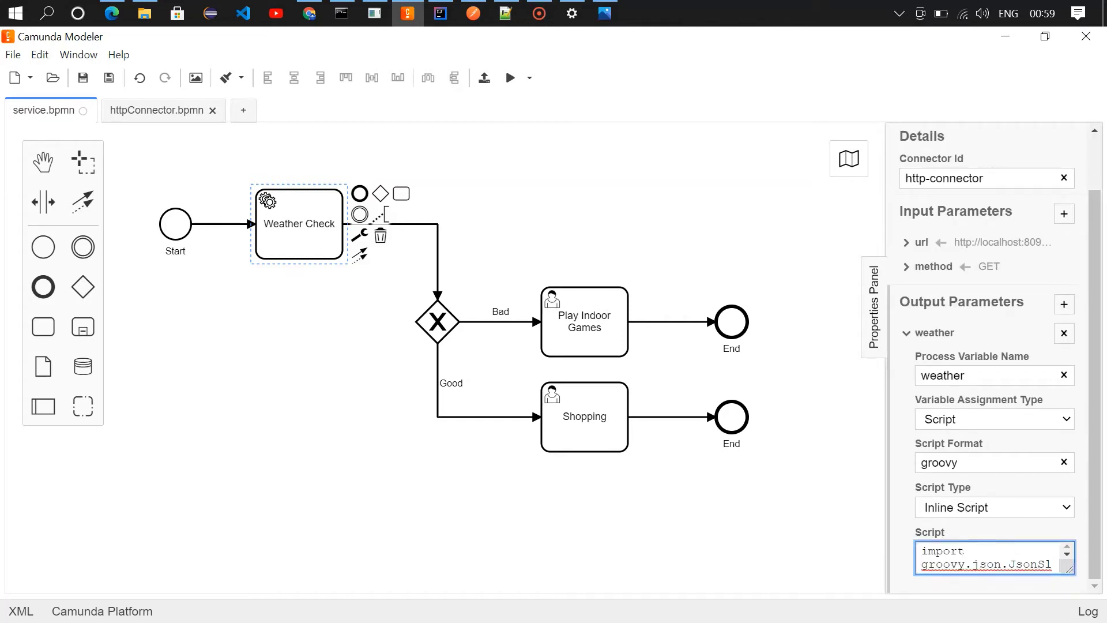
key("ctrl+a")
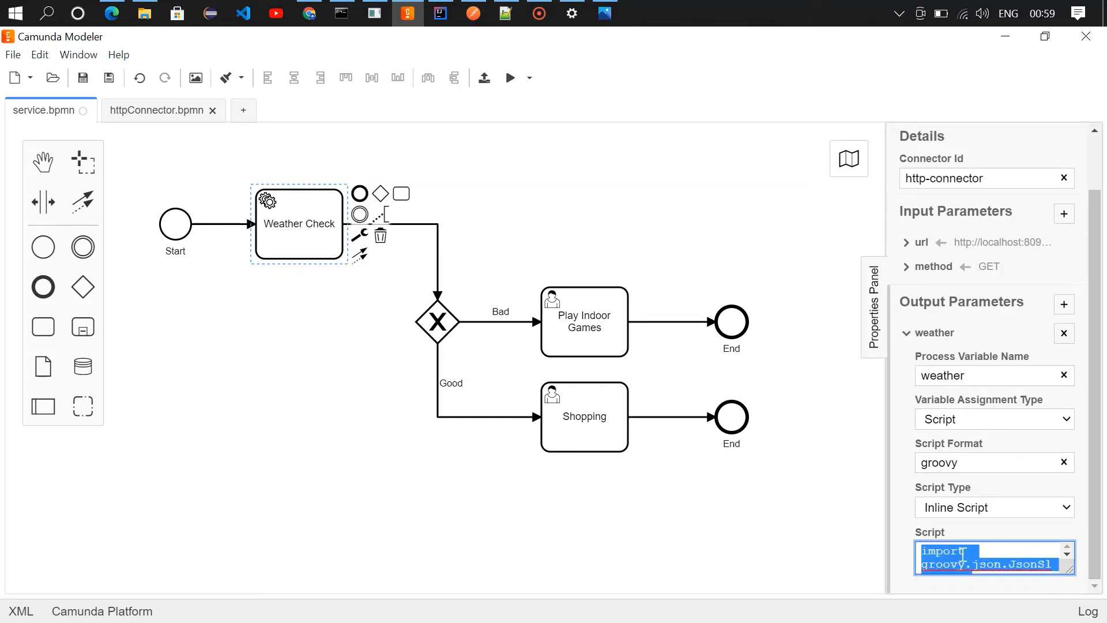
left_click(507, 15)
left_click_drag(231, 298, 23, 261)
Highlight the variable name weather on line 15 of the notes, then return to Camunda Modeler.
double_click(92, 297)
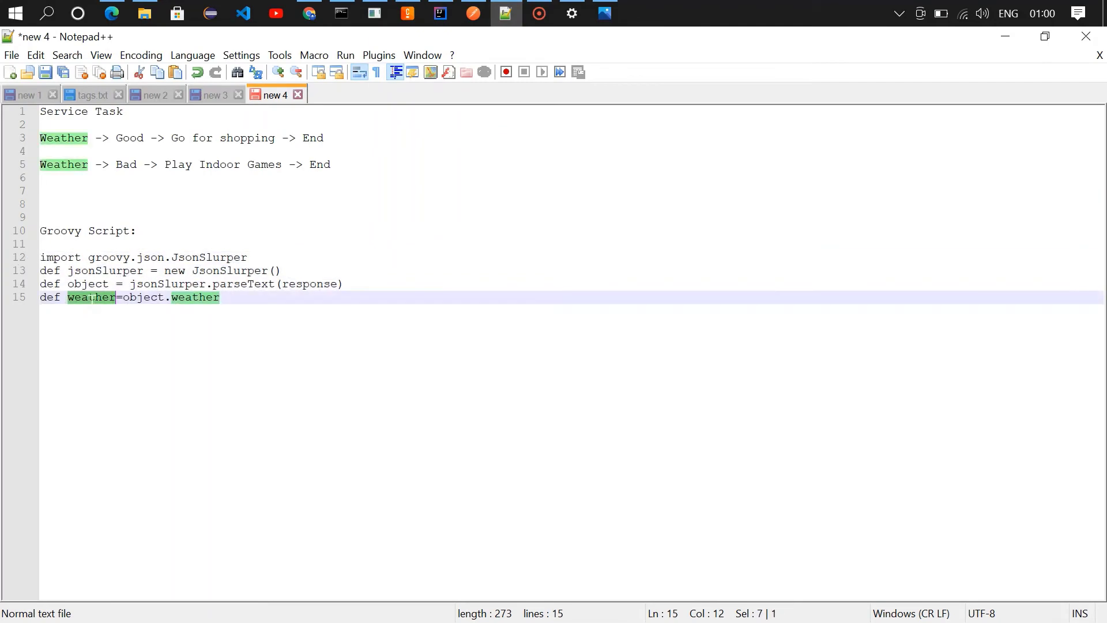
left_click(404, 16)
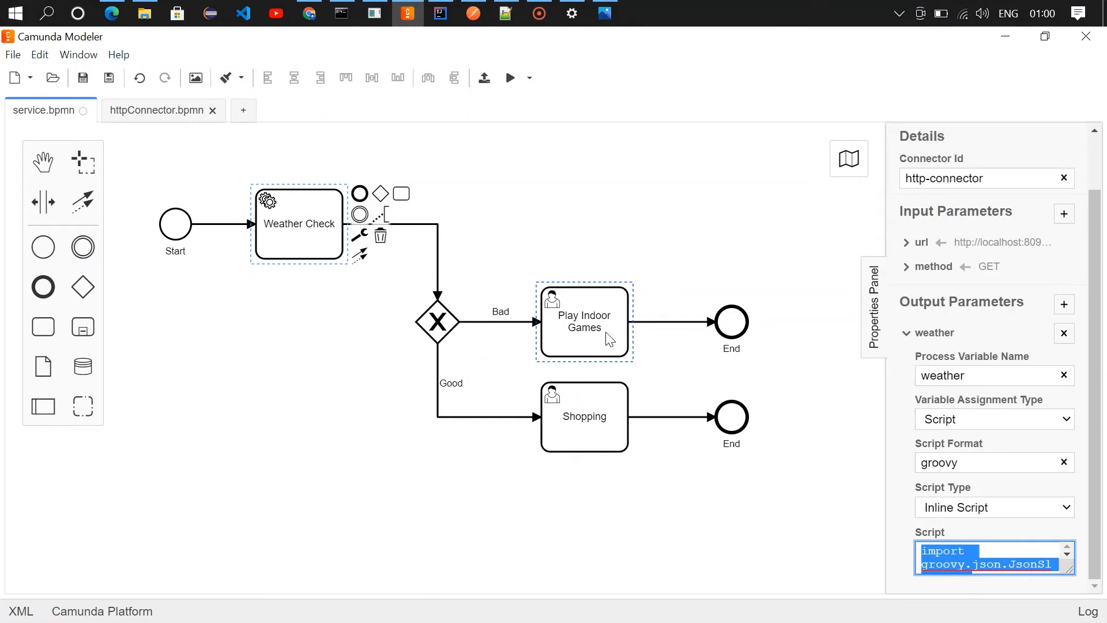
Save service.bpmn and deploy it to the Camunda Platform engine.
left_click(618, 210)
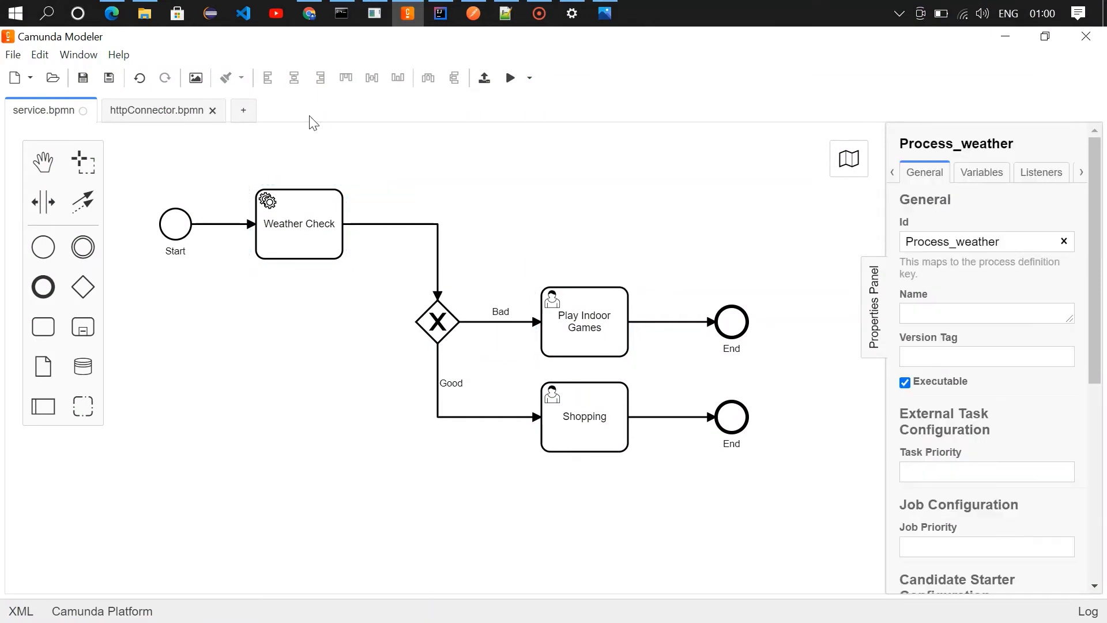
left_click(106, 82)
left_click(485, 78)
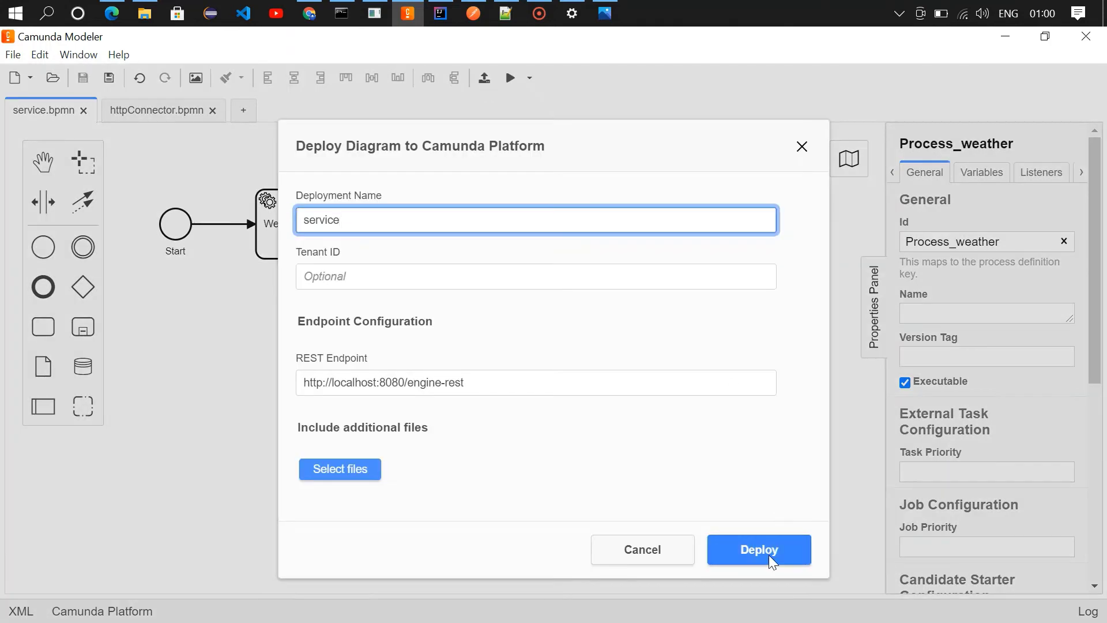
left_click(749, 556)
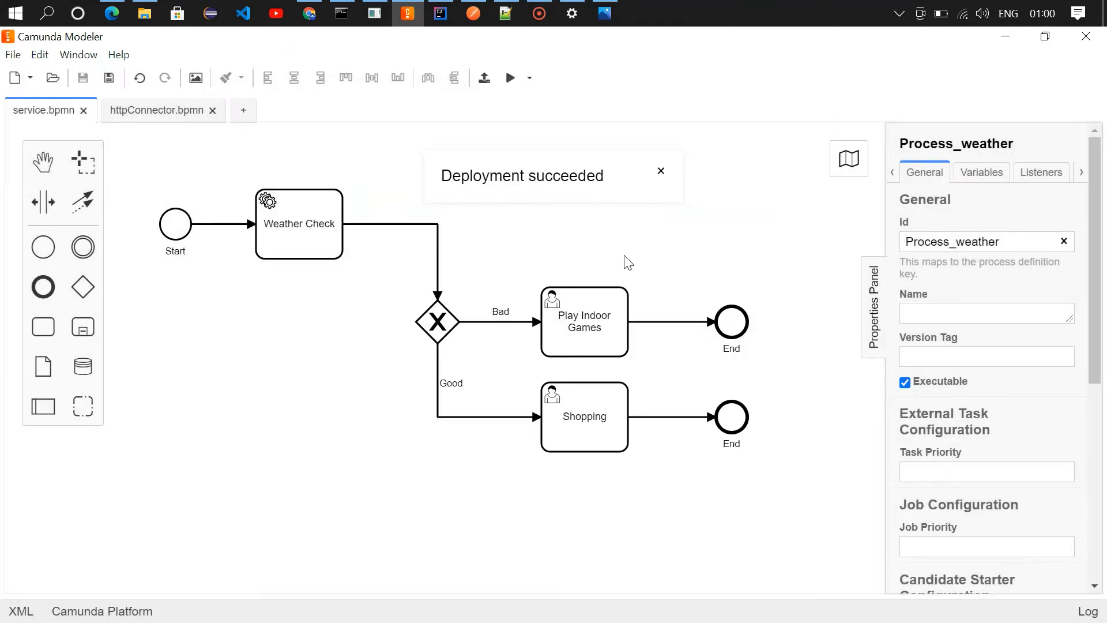
left_click(111, 12)
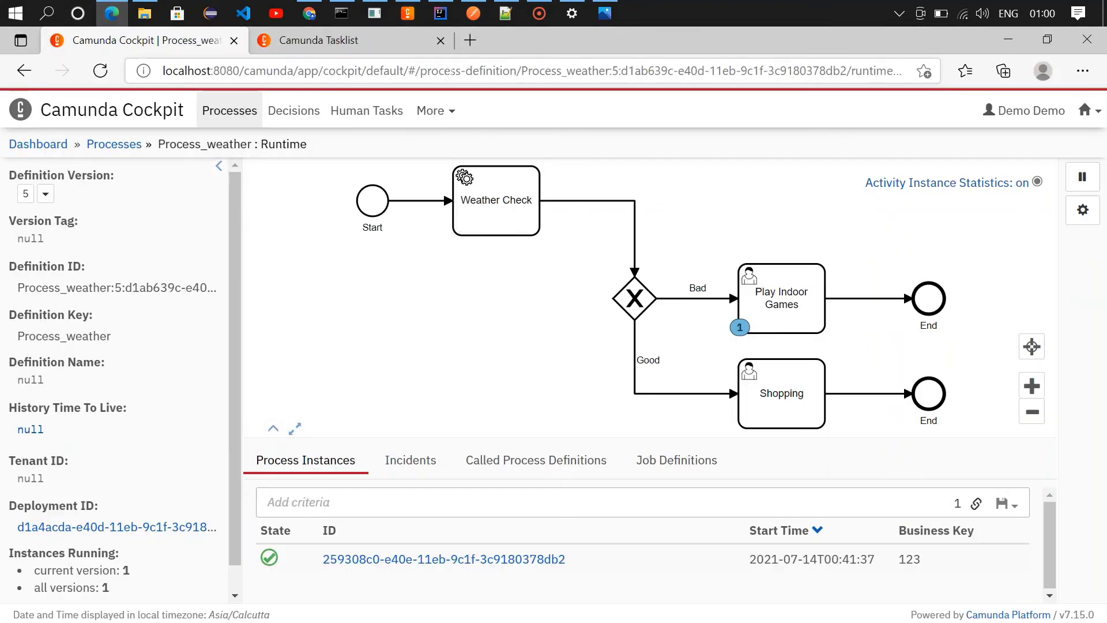
Reload the Cockpit page to show Process_weather version 5 with one running instance.
left_click(452, 69)
key("Return")
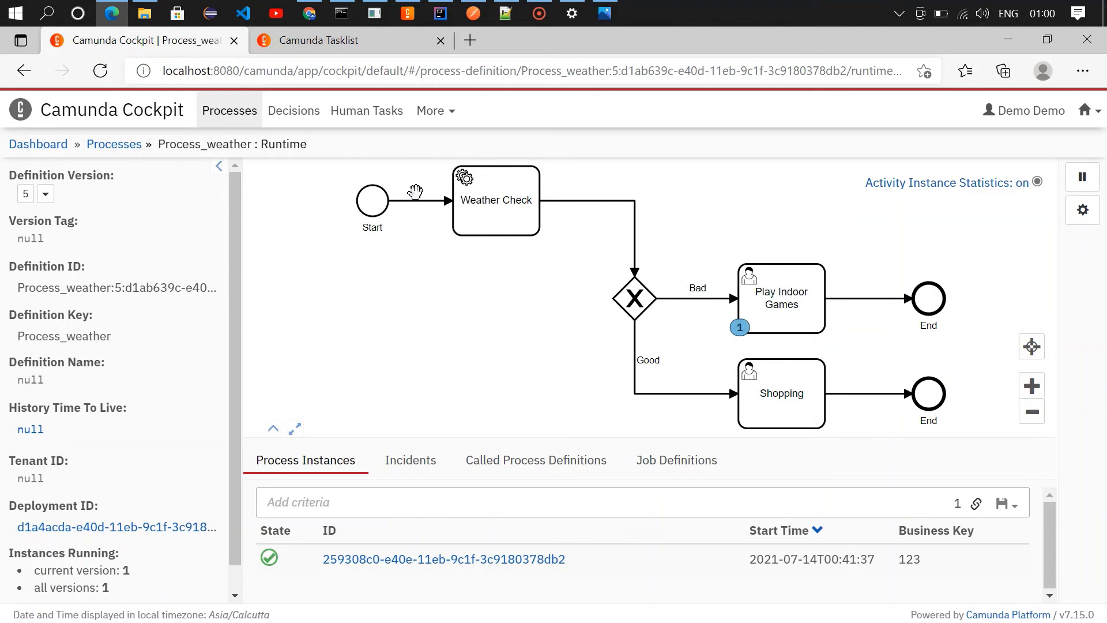
Start a new Process_weather instance from Tasklist with business key 123.
left_click(309, 46)
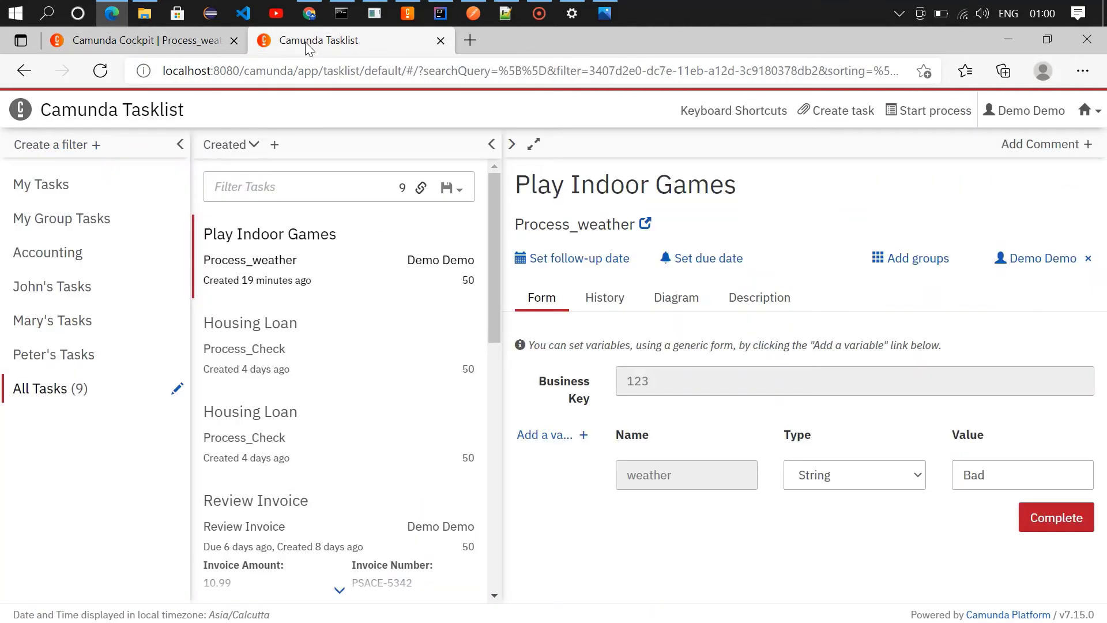
left_click(932, 114)
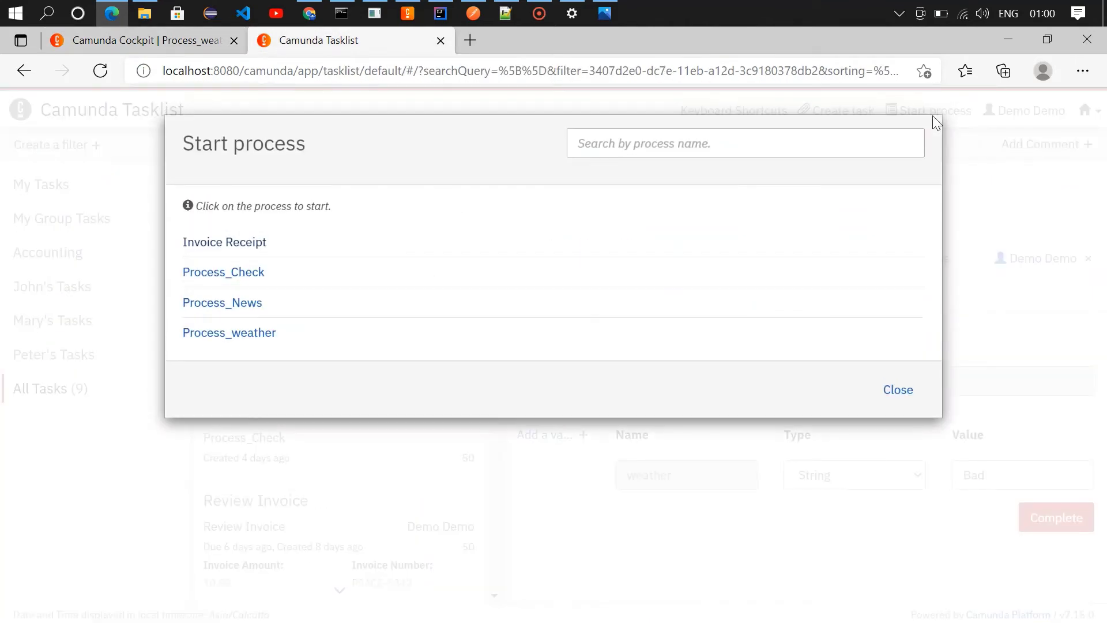
left_click(202, 337)
left_click(372, 230)
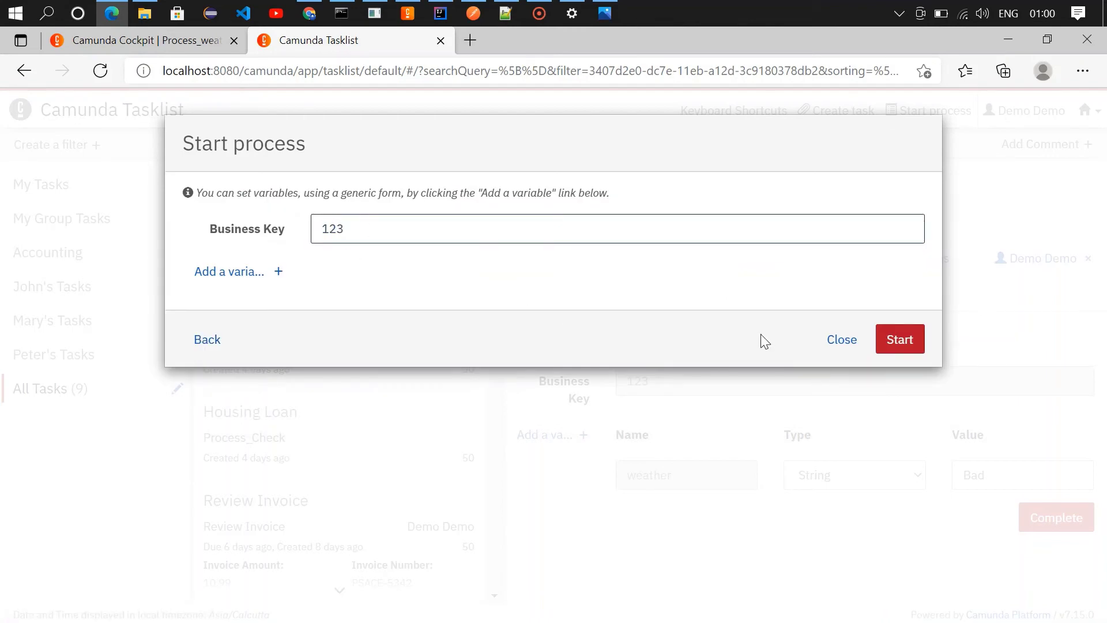
left_click(901, 346)
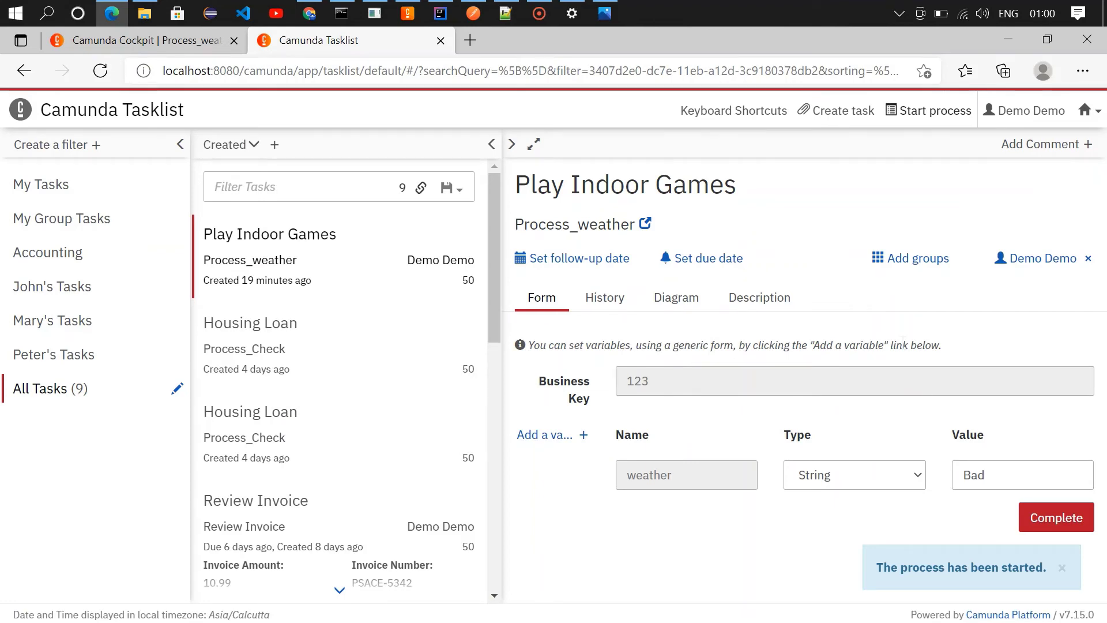
left_click(474, 14)
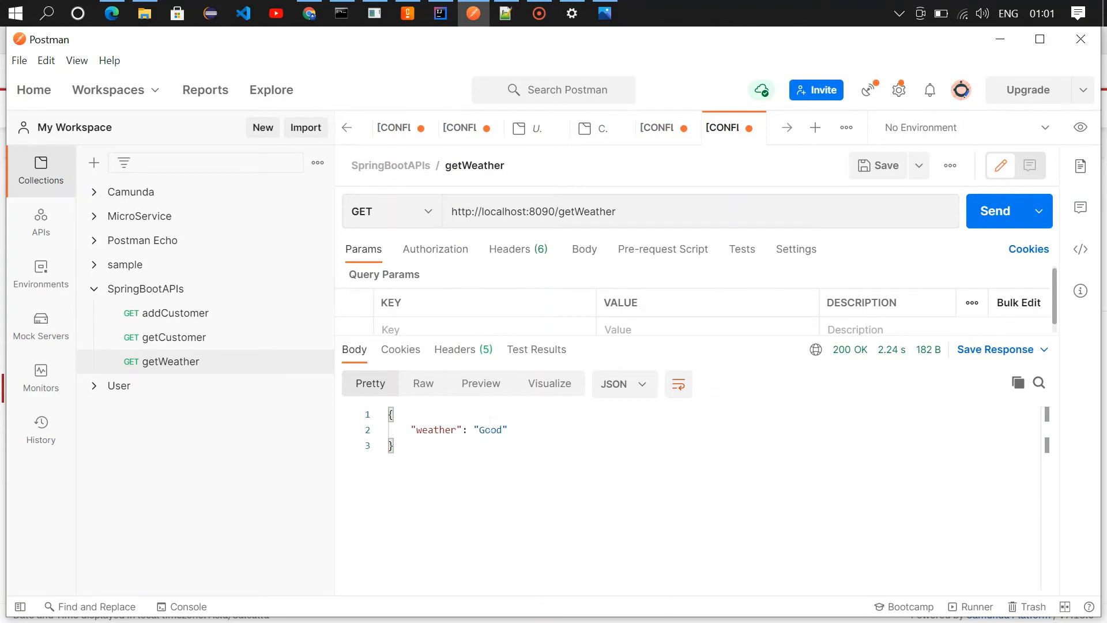
Return to the Camunda Tasklist in Edge after checking the Good weather response.
left_click(112, 13)
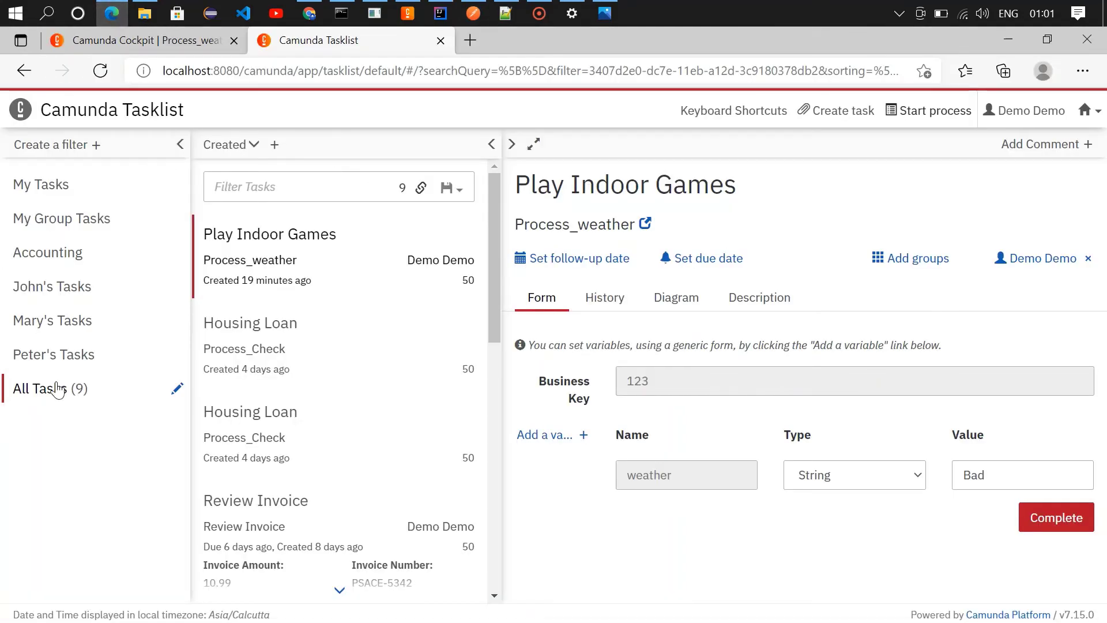
Claim the new Shopping task and load its variables, showing weather = Good.
left_click(58, 389)
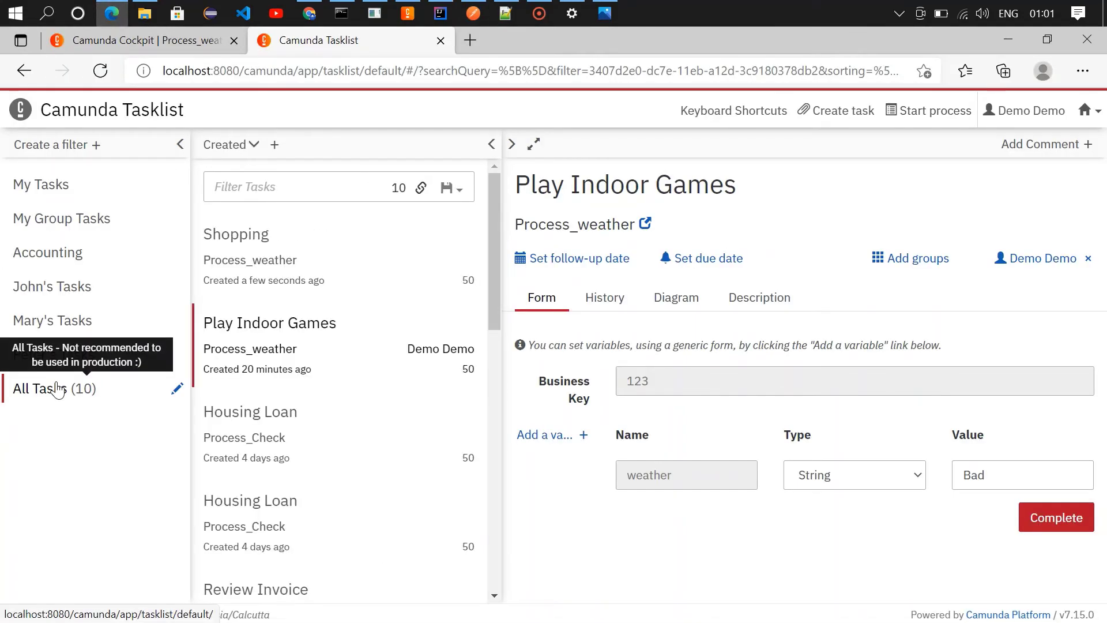
left_click(257, 272)
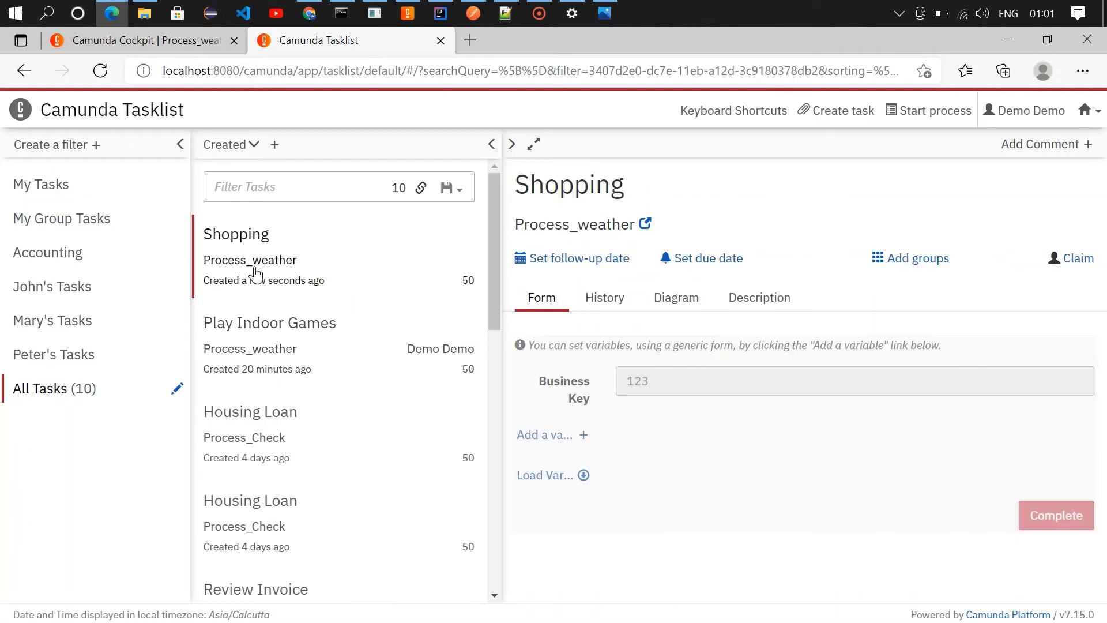
left_click(1079, 259)
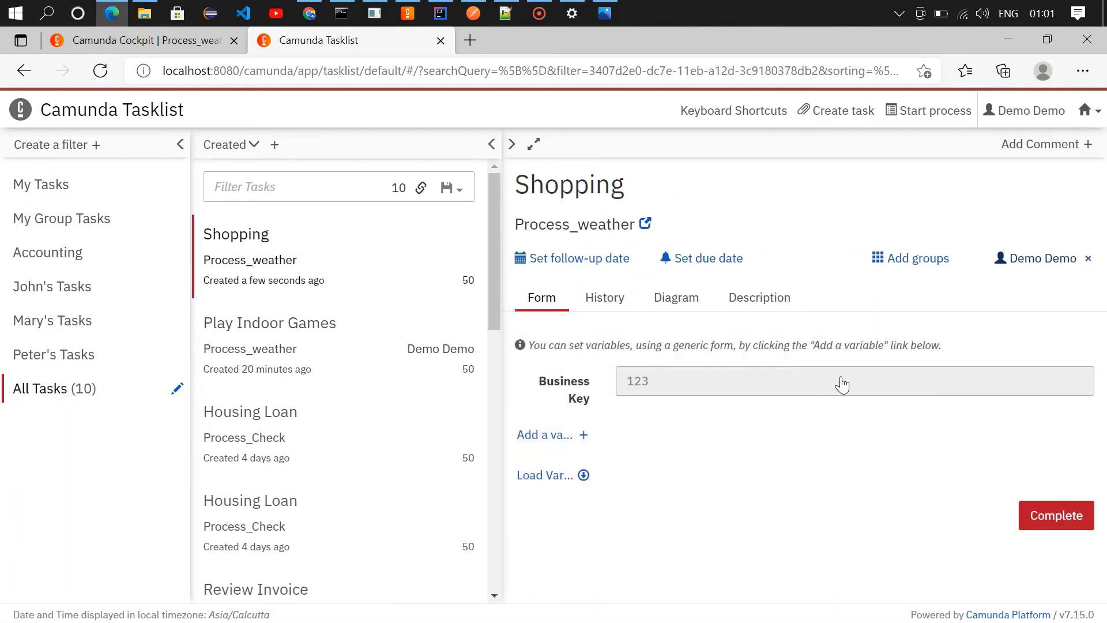
left_click(545, 475)
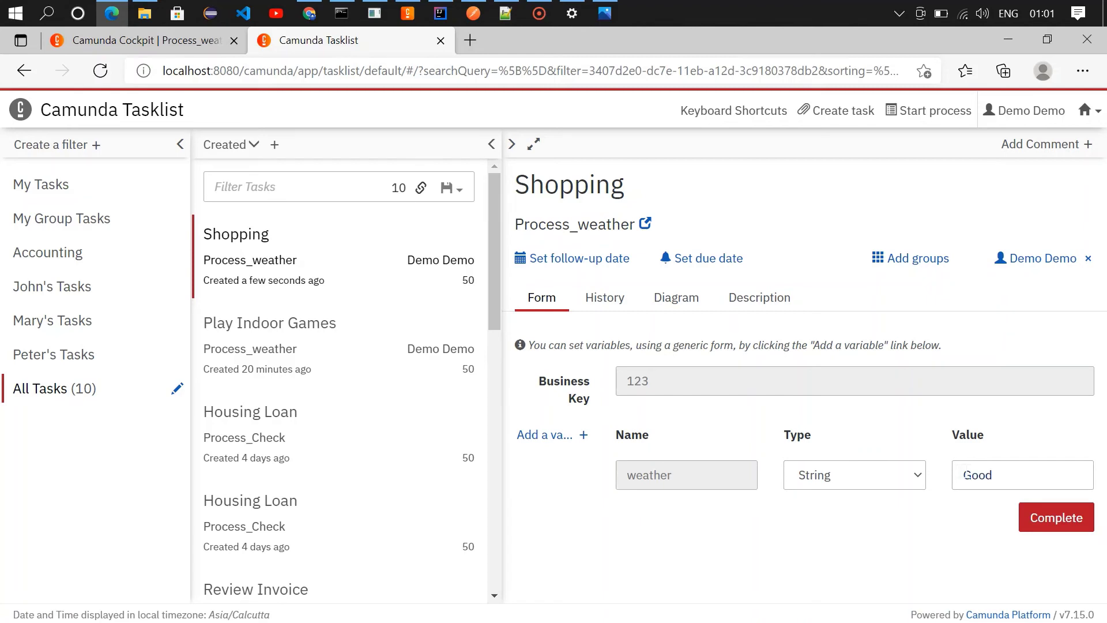
Reload Cockpit to confirm one instance each at Shopping and Play Indoor Games, then return to IntelliJ.
left_click(159, 42)
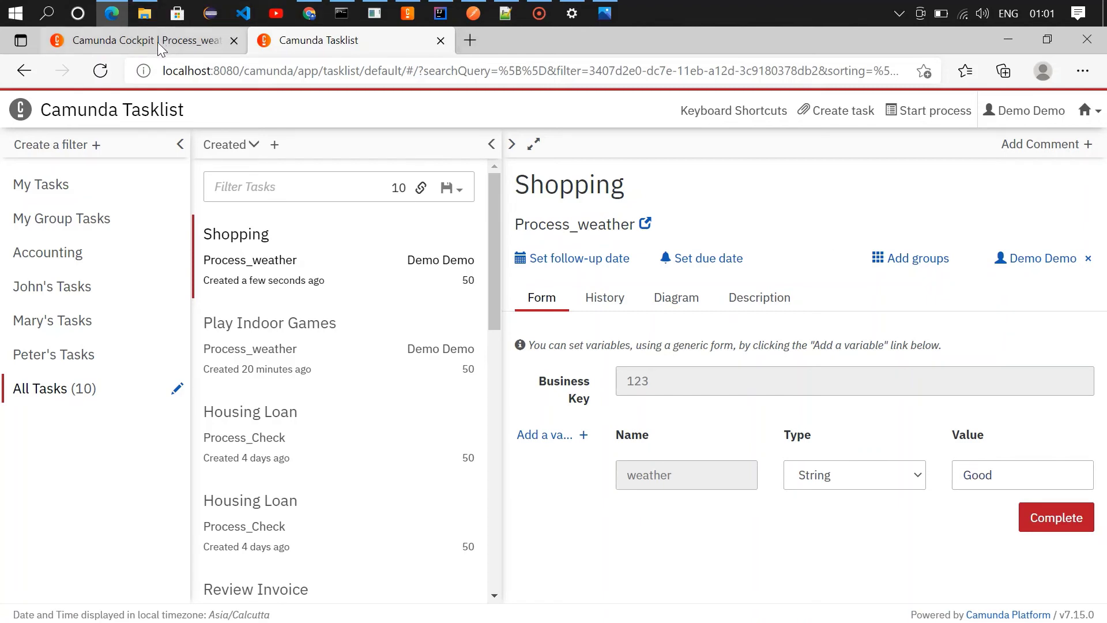
left_click(113, 76)
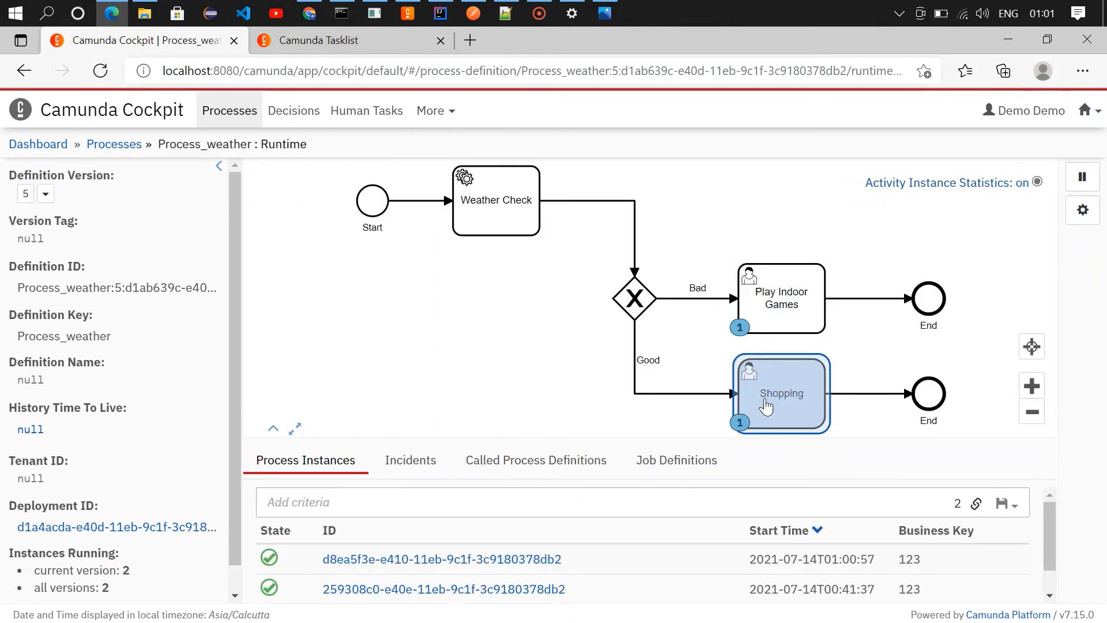
left_click(312, 44)
left_click(440, 13)
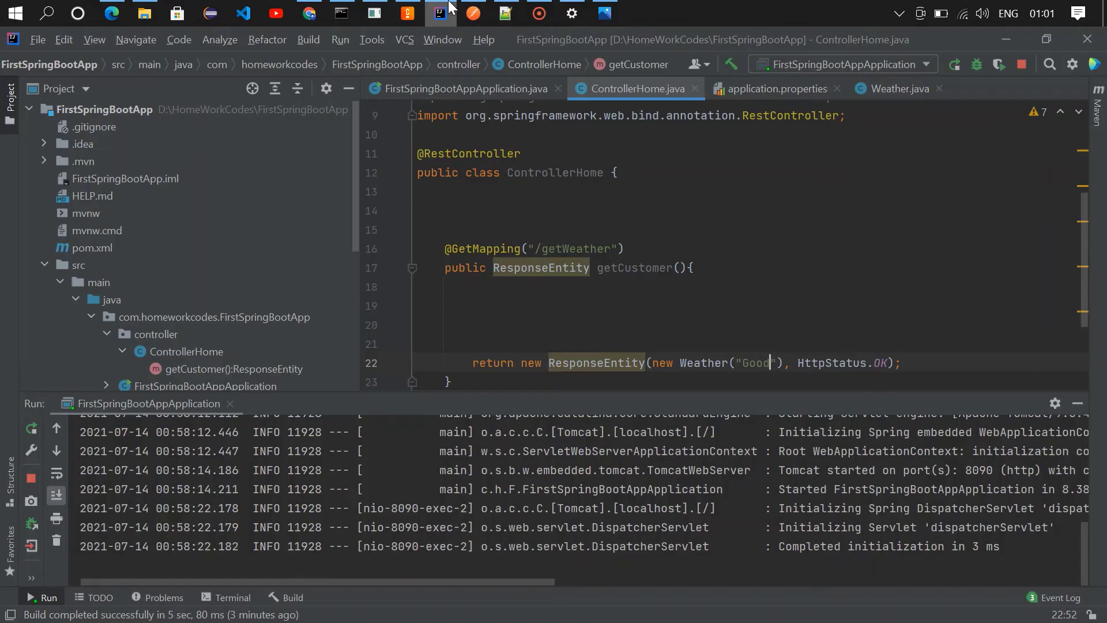
Change the getWeather return value on line 22 from Good to Bad and stop-and-rerun the app.
double_click(760, 360)
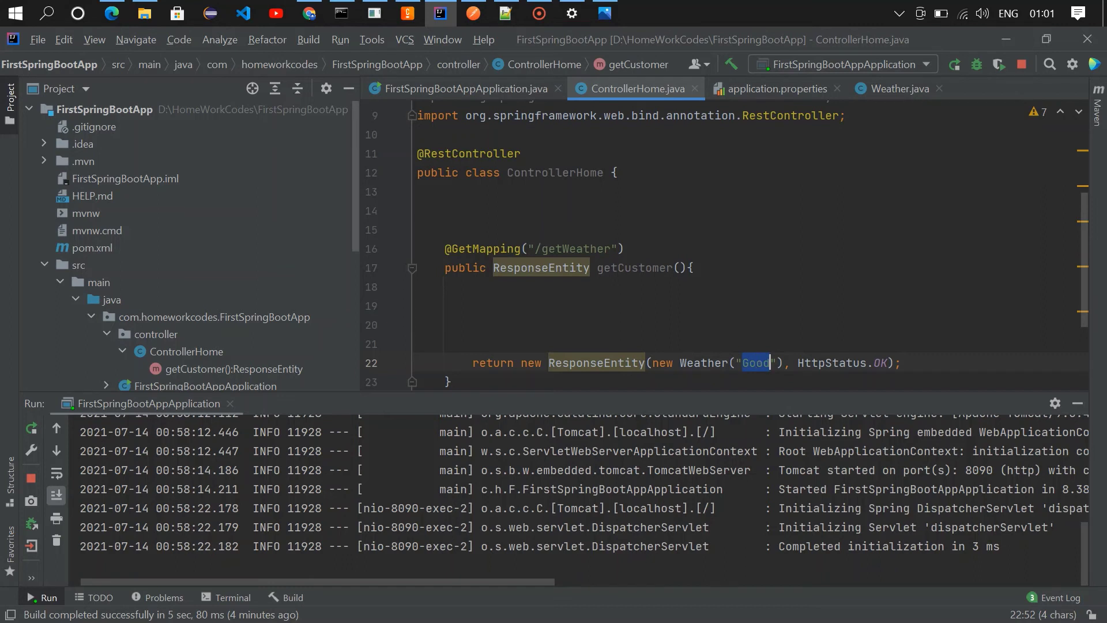
type("Bad")
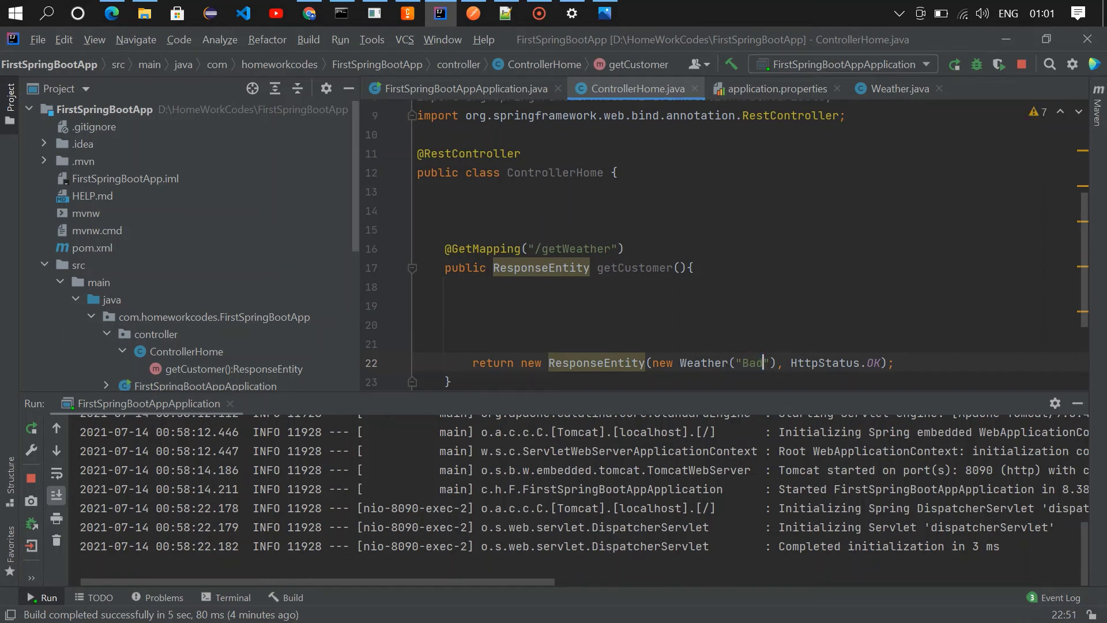
left_click(954, 65)
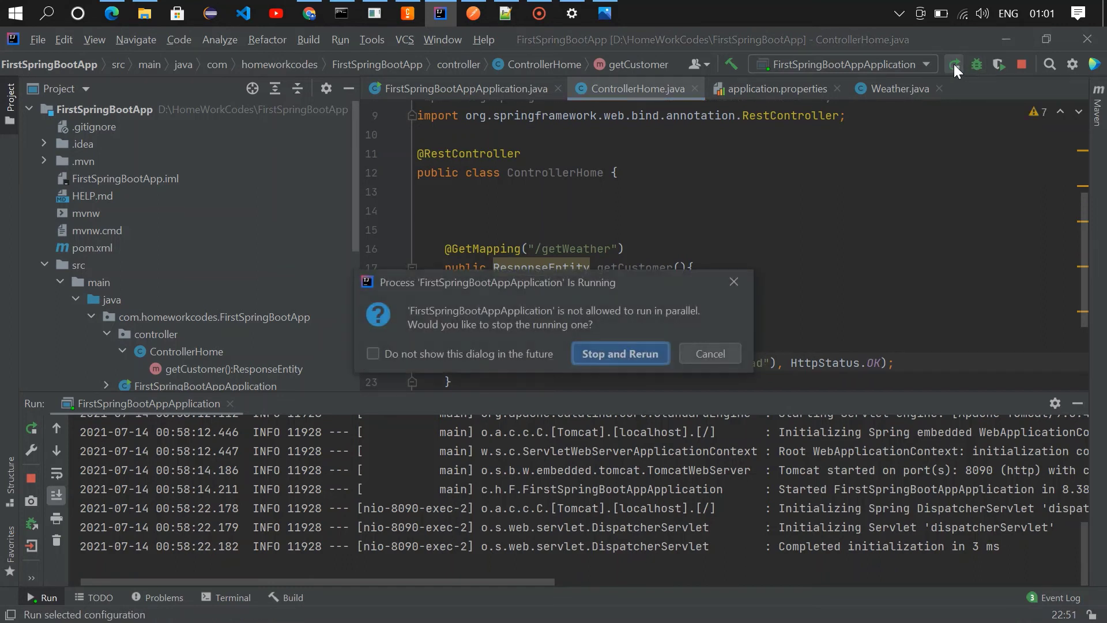
left_click(598, 354)
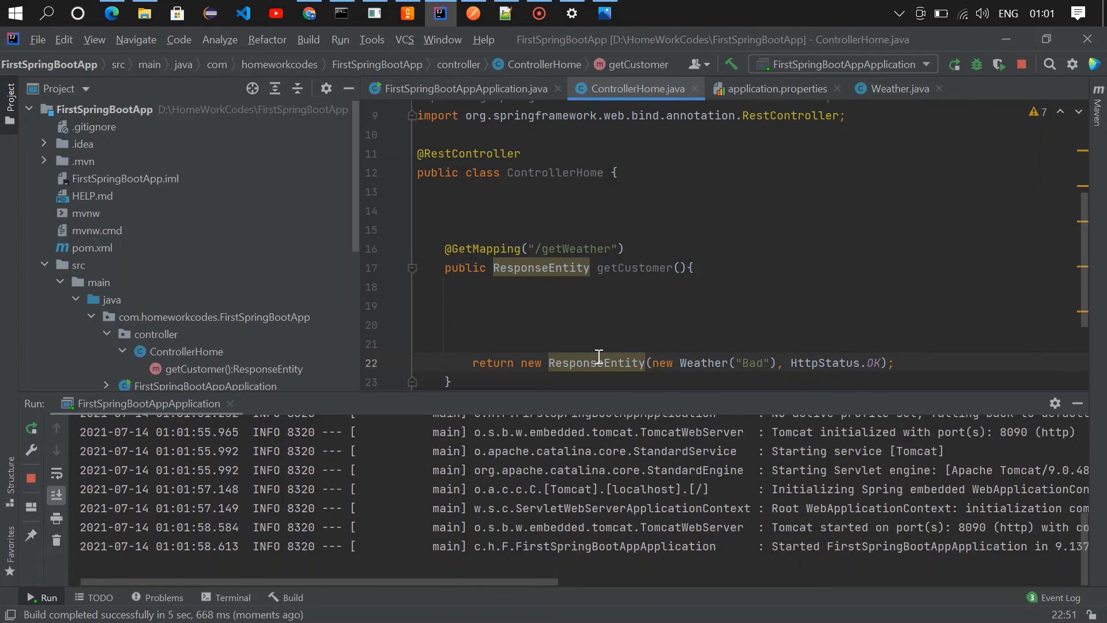
Resend the getWeather request in Postman to confirm it now returns Bad.
left_click(473, 12)
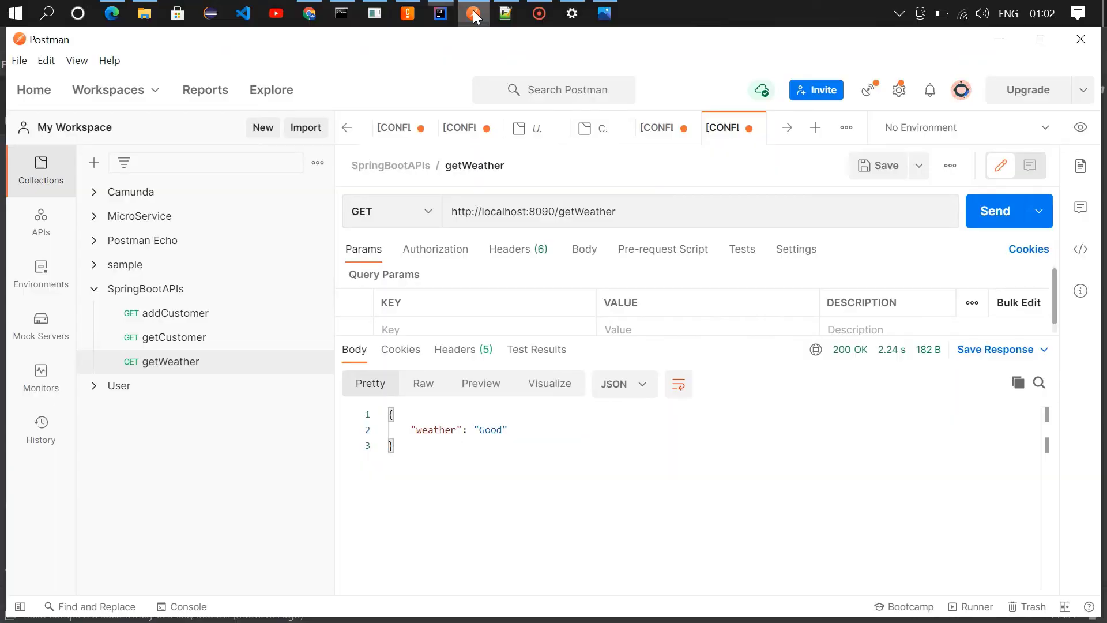
left_click(994, 227)
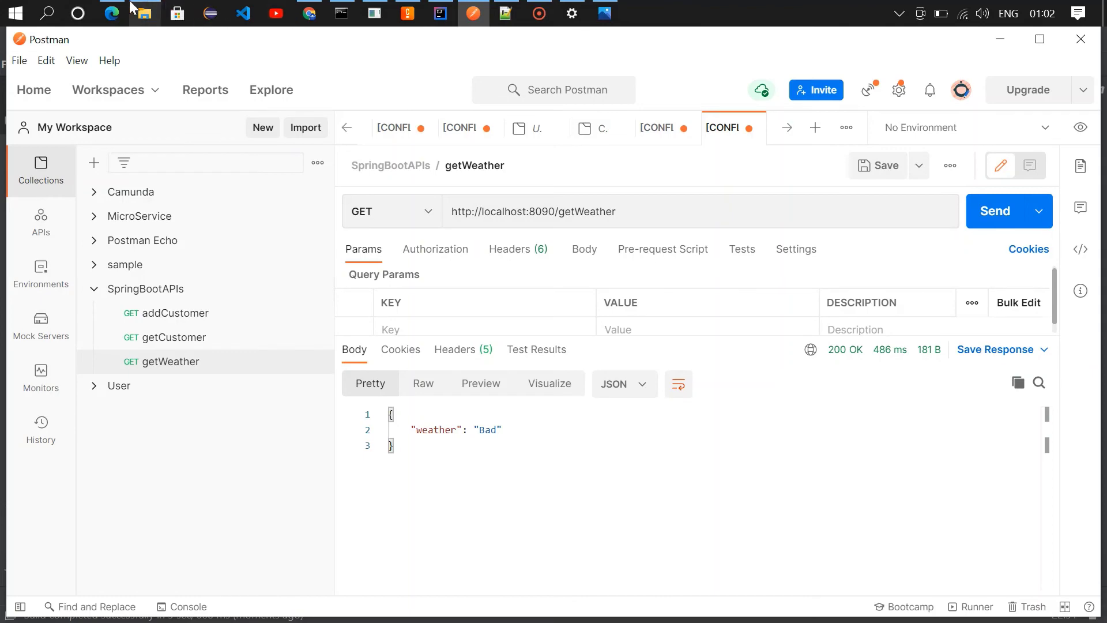
left_click(112, 12)
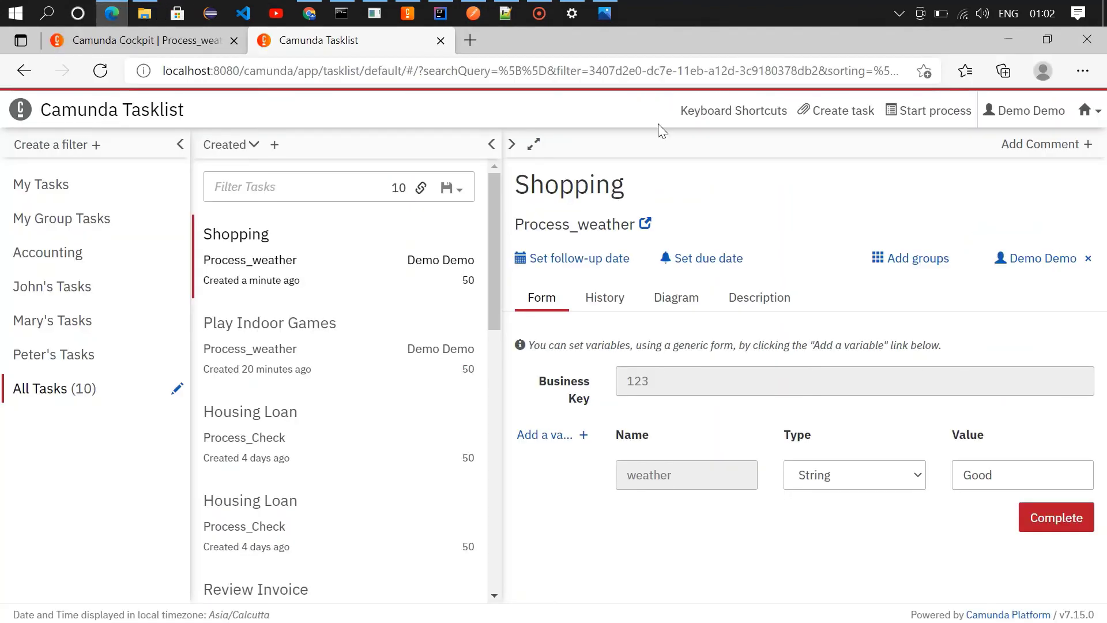
Start another Process_weather instance and refresh All Tasks to see the new Play Indoor Games task.
left_click(936, 113)
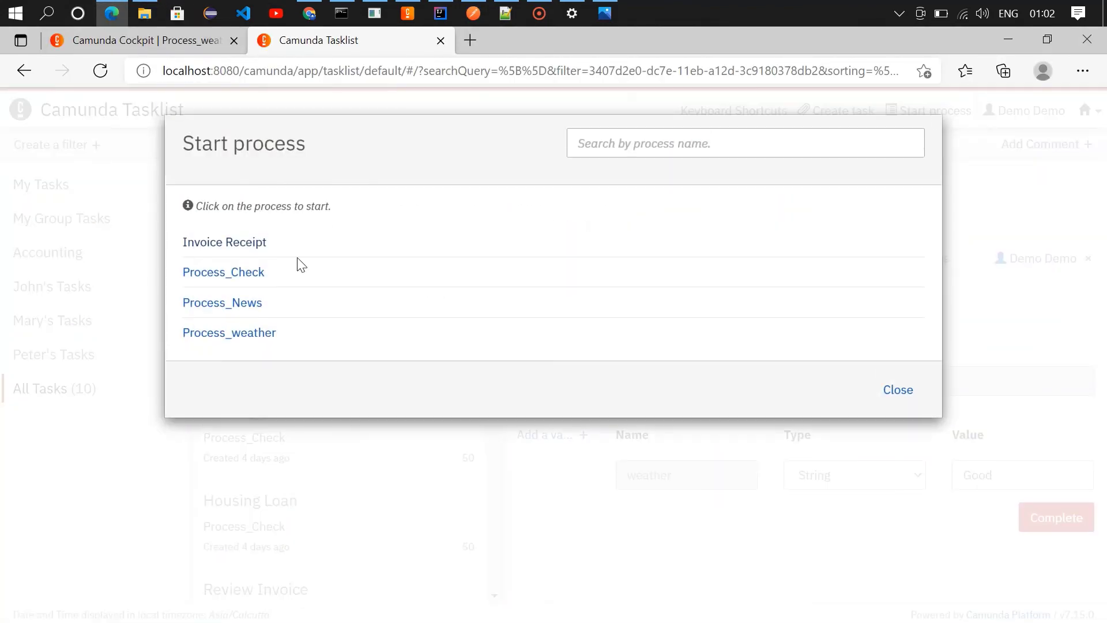
left_click(193, 332)
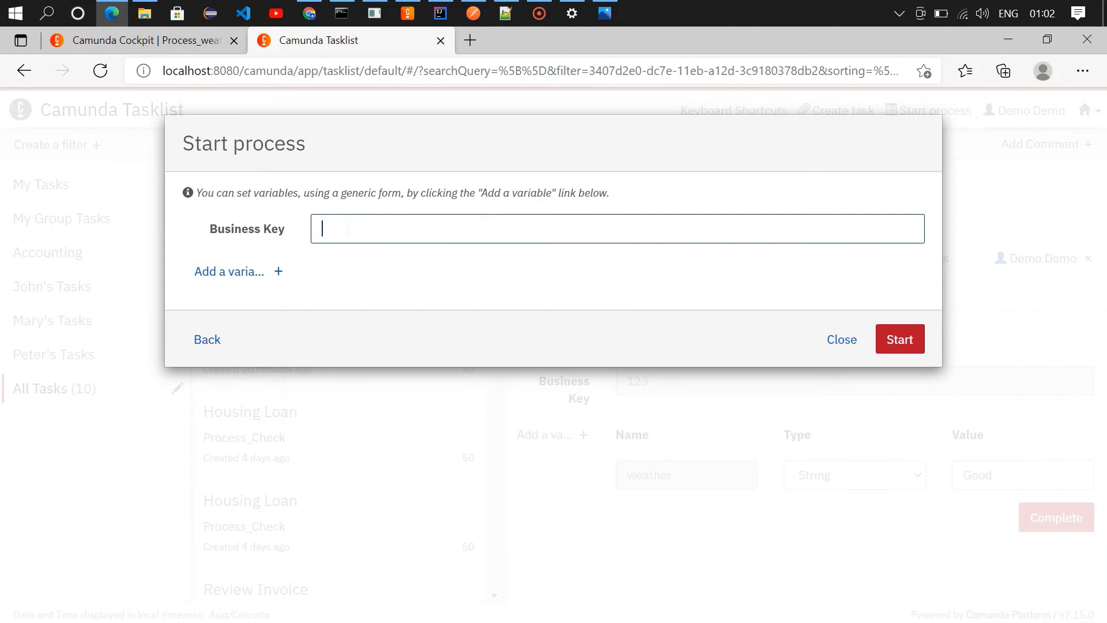
left_click(899, 339)
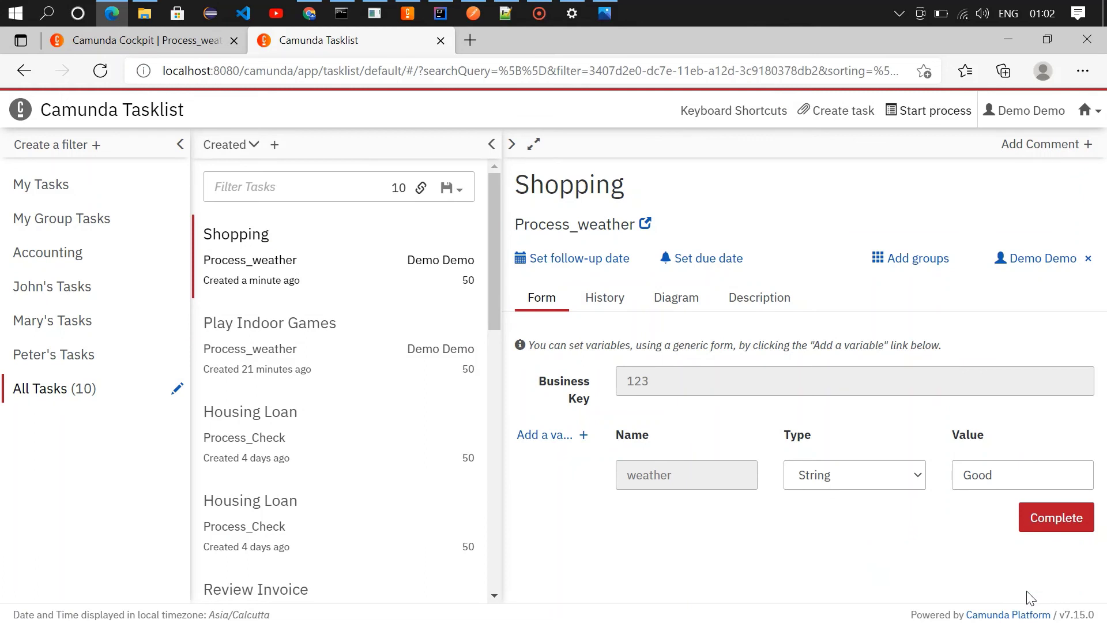
left_click(61, 386)
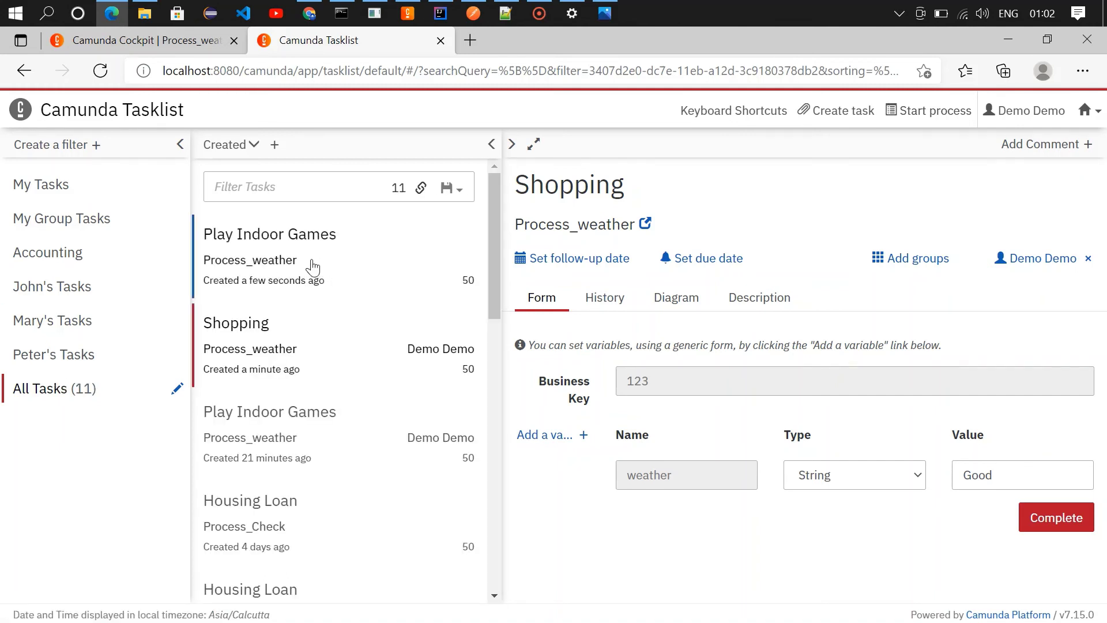
Reload the Cockpit Process_weather page to show two instances at Play Indoor Games, one at Shopping.
left_click(141, 43)
left_click(105, 71)
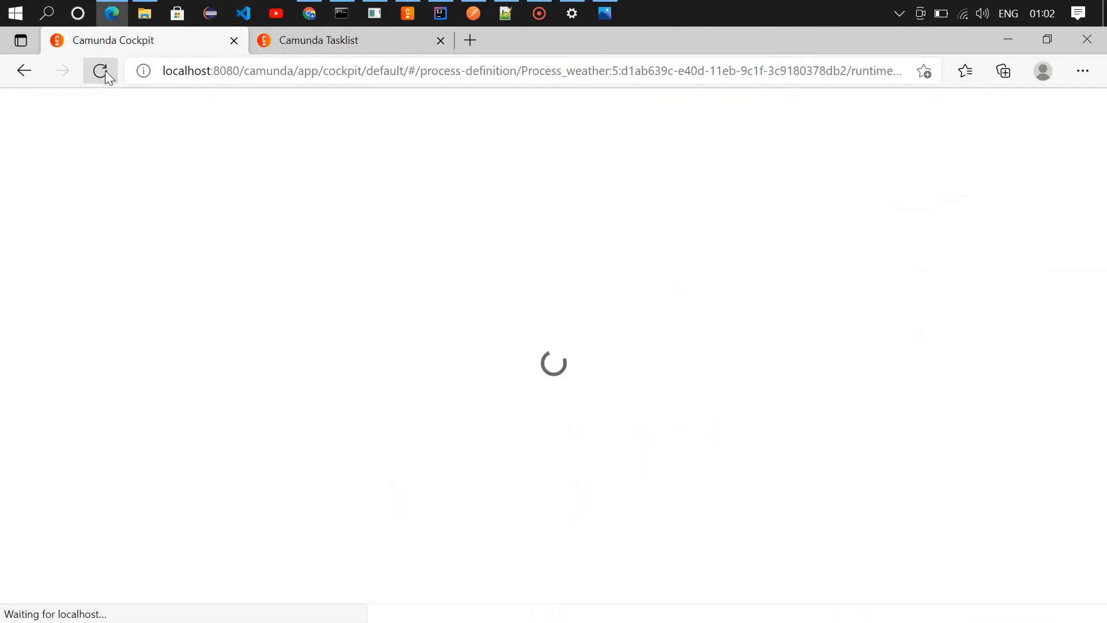